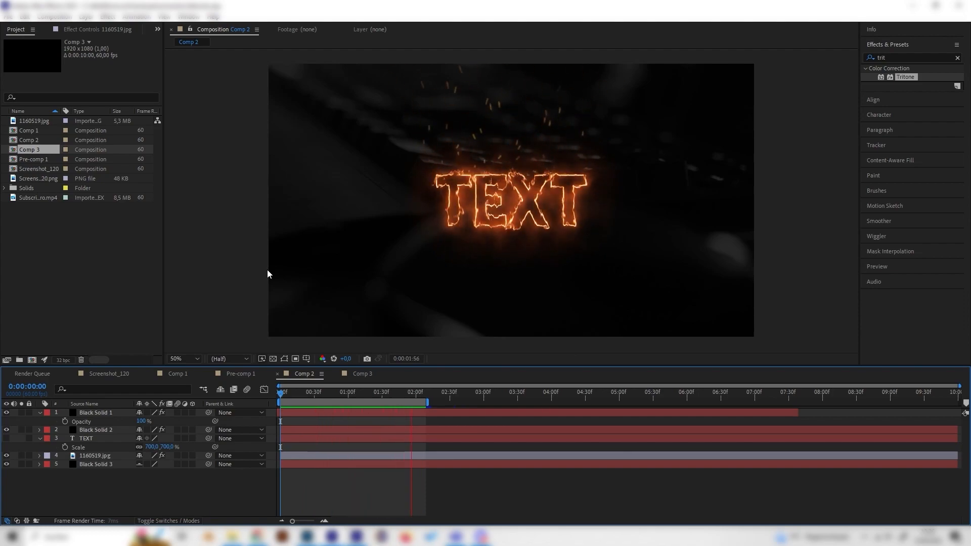
- Open Comp 3 and create a text layer reading "TEXT"
click(366, 376)
right_click(162, 444)
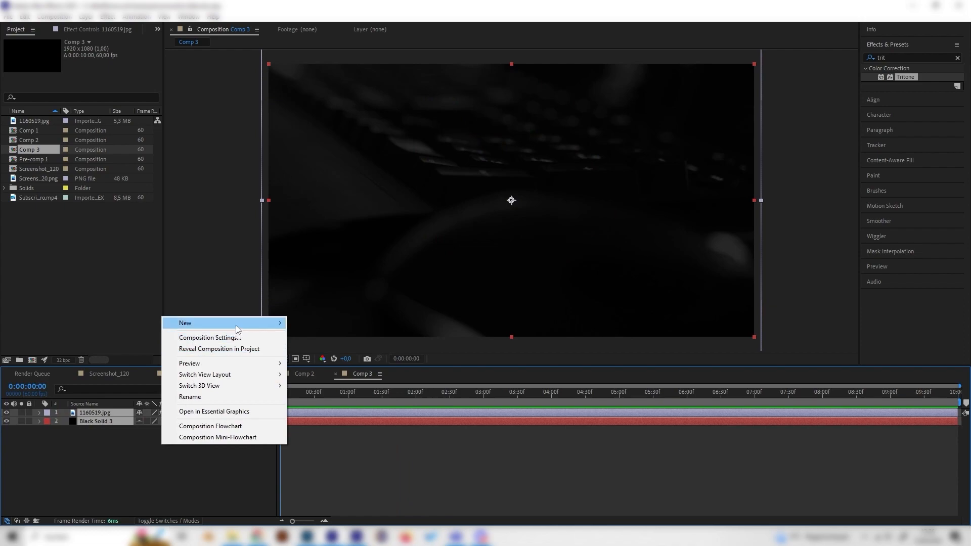
mouse_move(212, 324)
click(309, 335)
text(TEXT)
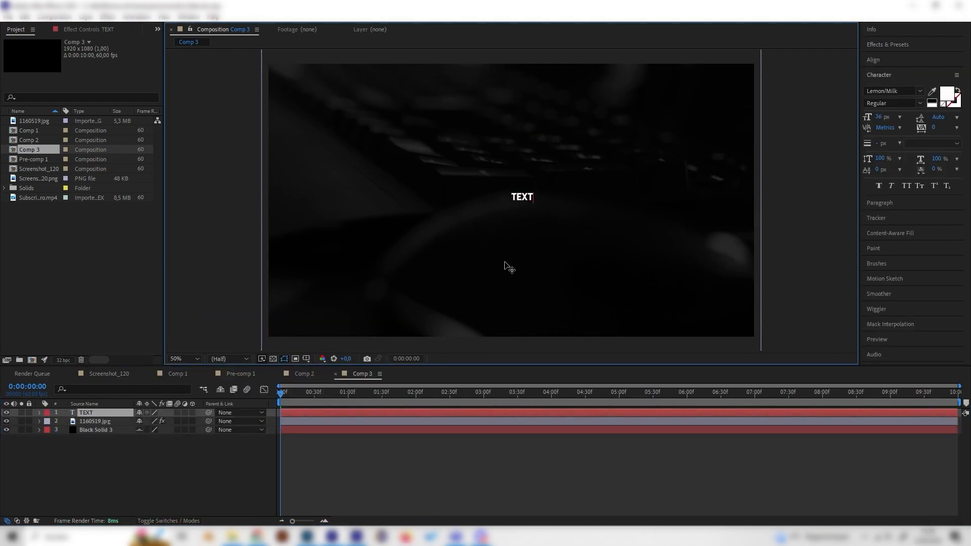
- Clear the layer's wording, retype it as "text" and finish editing
click(112, 406)
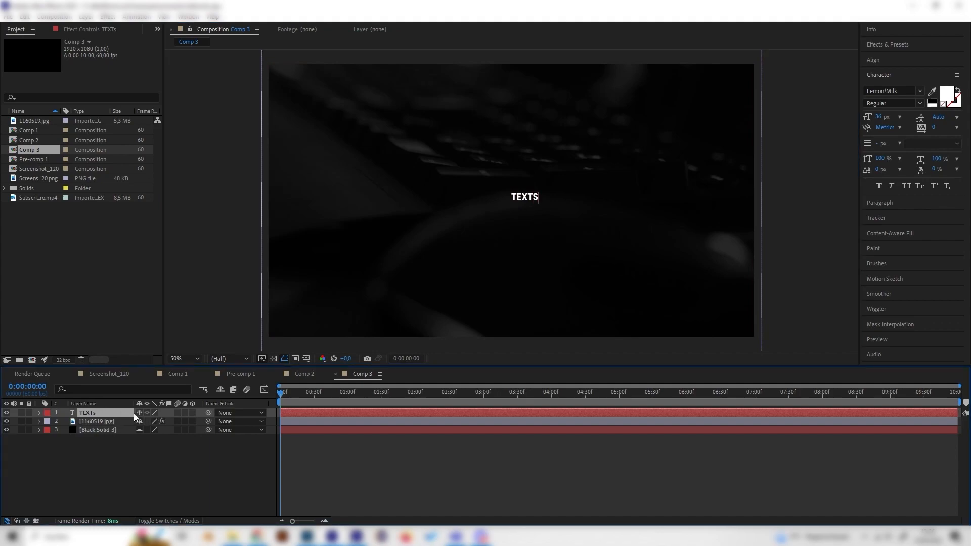
key(BackSpace)
key(BackSpace)
key(BackSpace)
key(BackSpace)
key(BackSpace)
text(text)
click(66, 466)
- Scale the text layer up to 717%
click(92, 413)
key(s)
drag(166, 421, 470, 408)
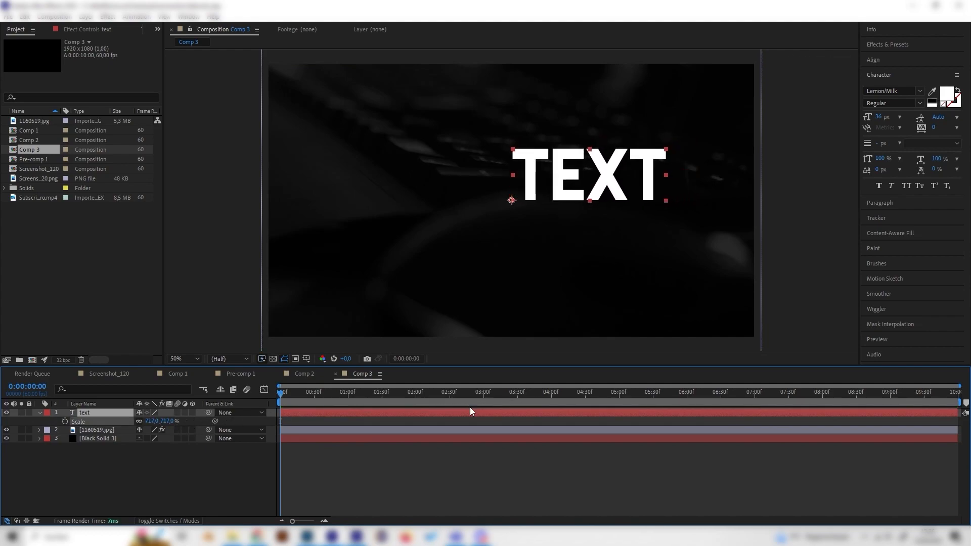
- Center the text layer horizontally and vertically in the composition and deselect it
click(894, 62)
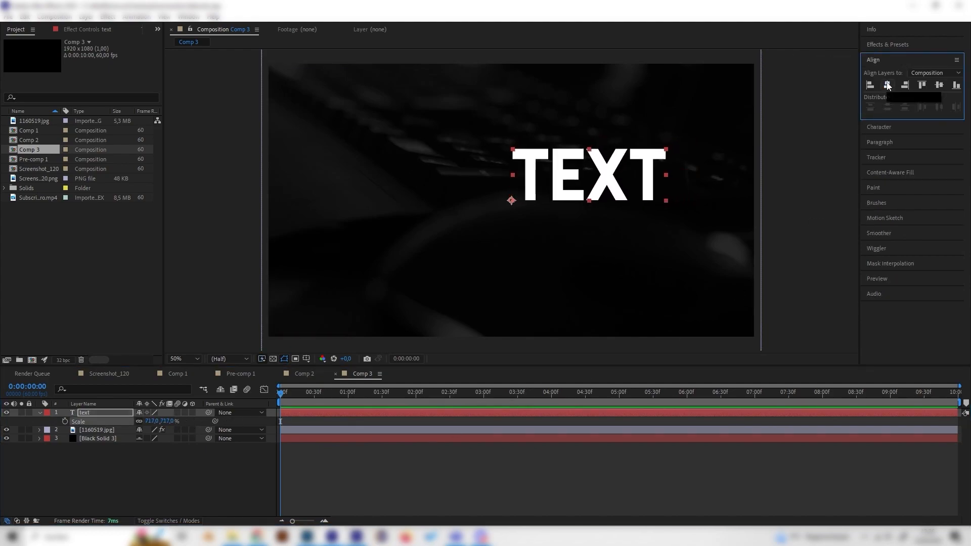
click(887, 85)
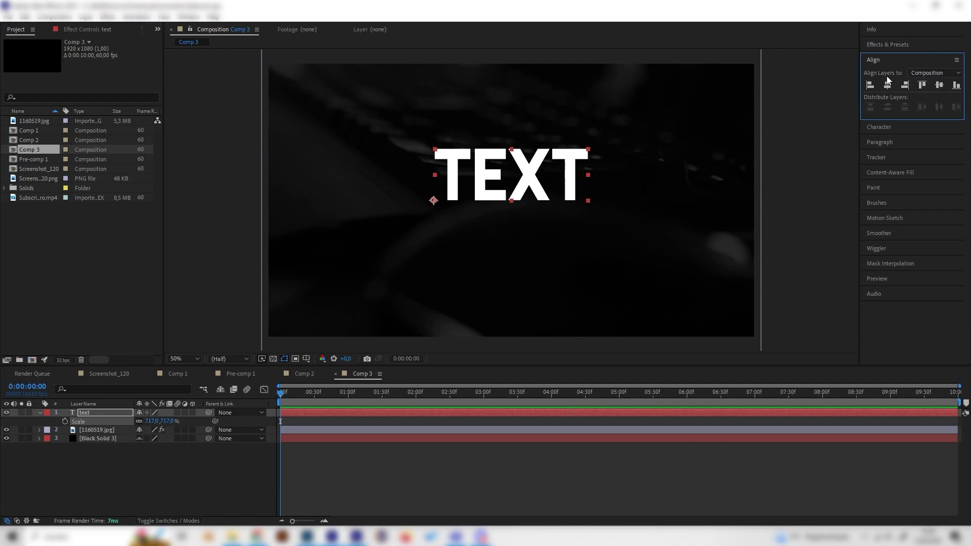
click(939, 84)
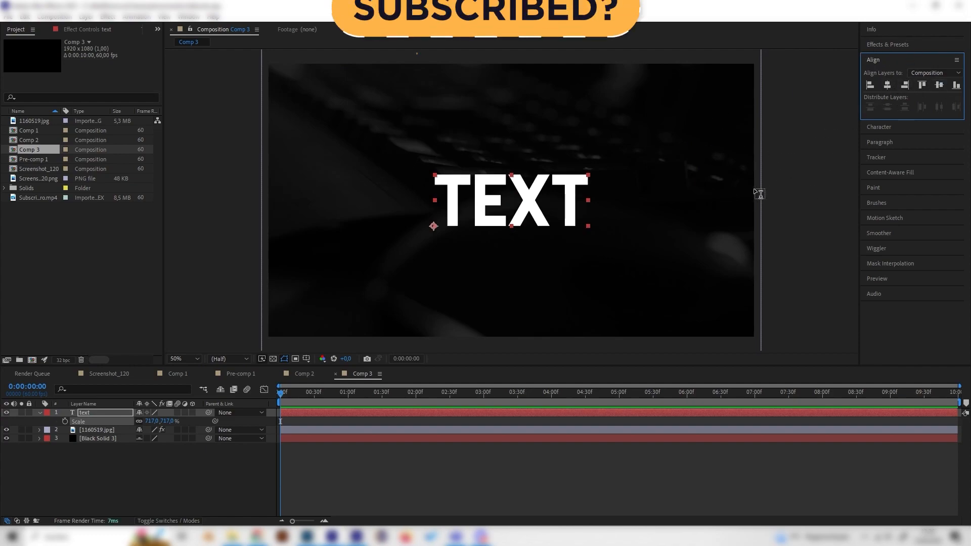
click(254, 460)
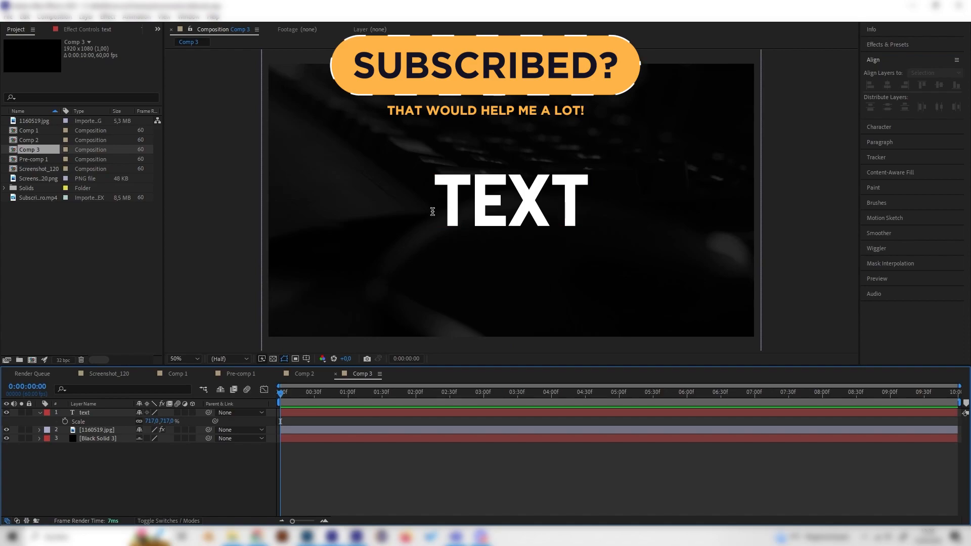
- Add a new black 1920 x 1080 px solid directly above the text layer
click(117, 404)
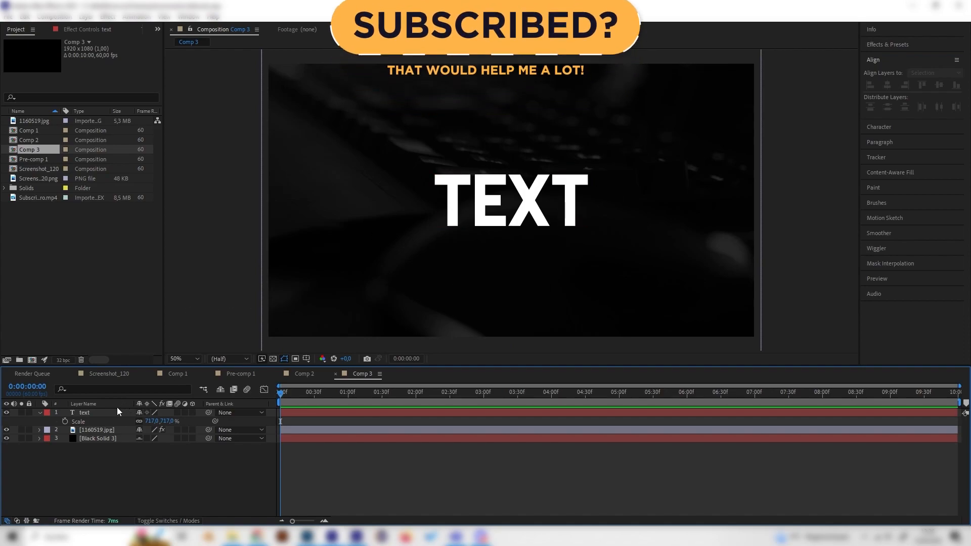
click(119, 413)
right_click(147, 460)
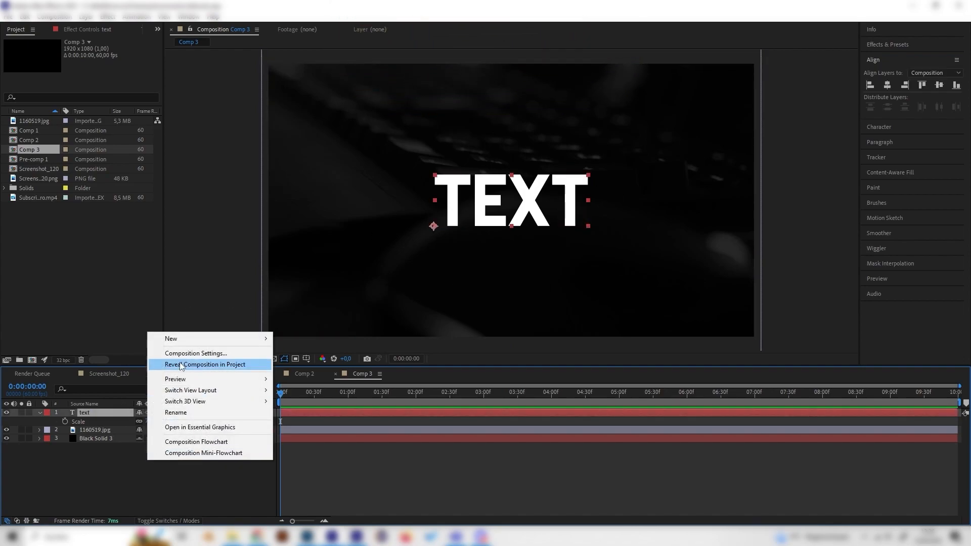
mouse_move(203, 339)
click(297, 364)
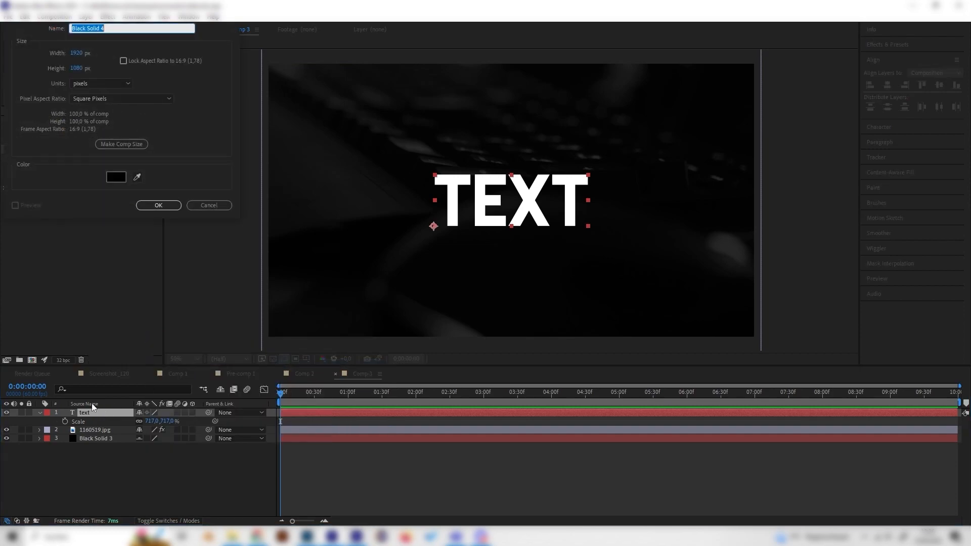
click(169, 205)
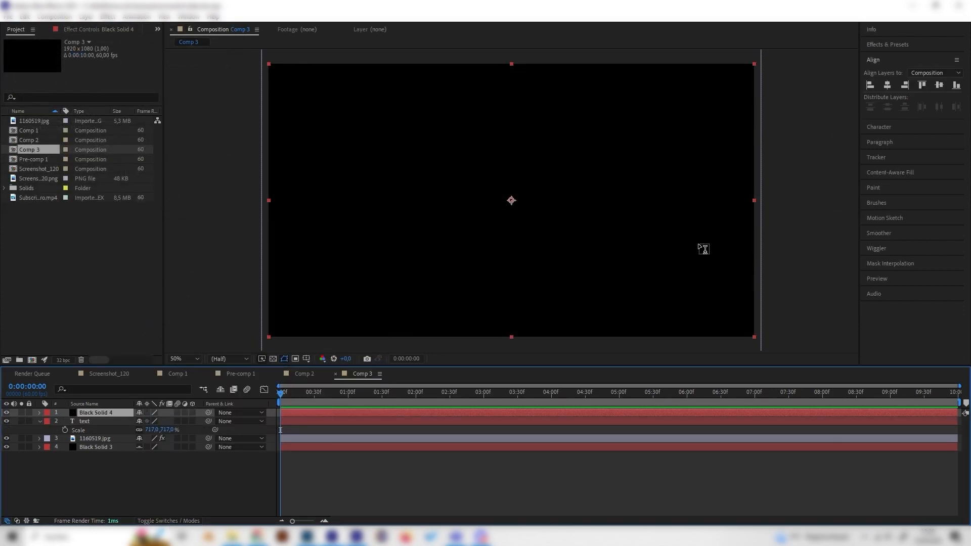
- Find the Saber effect and apply it to the new black solid above the text
click(884, 59)
click(894, 46)
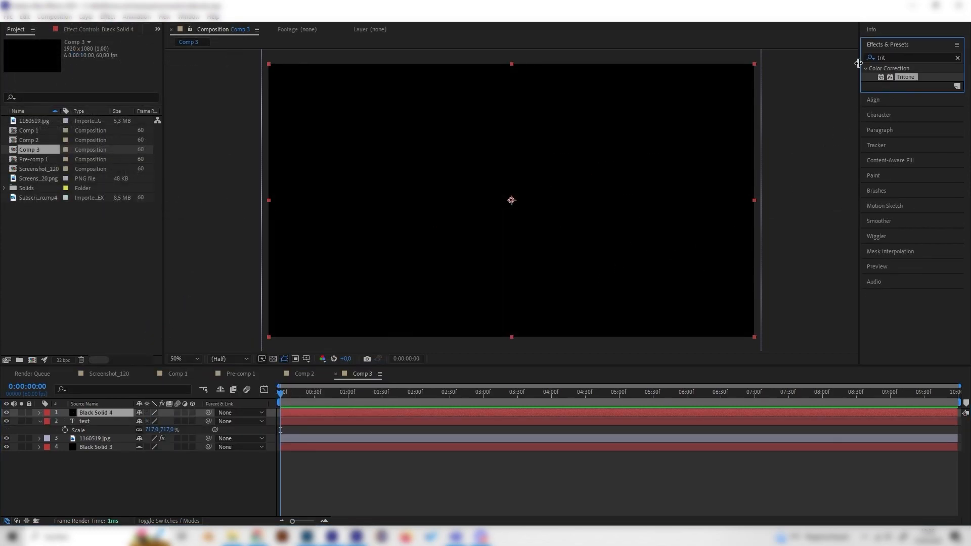
click(96, 419)
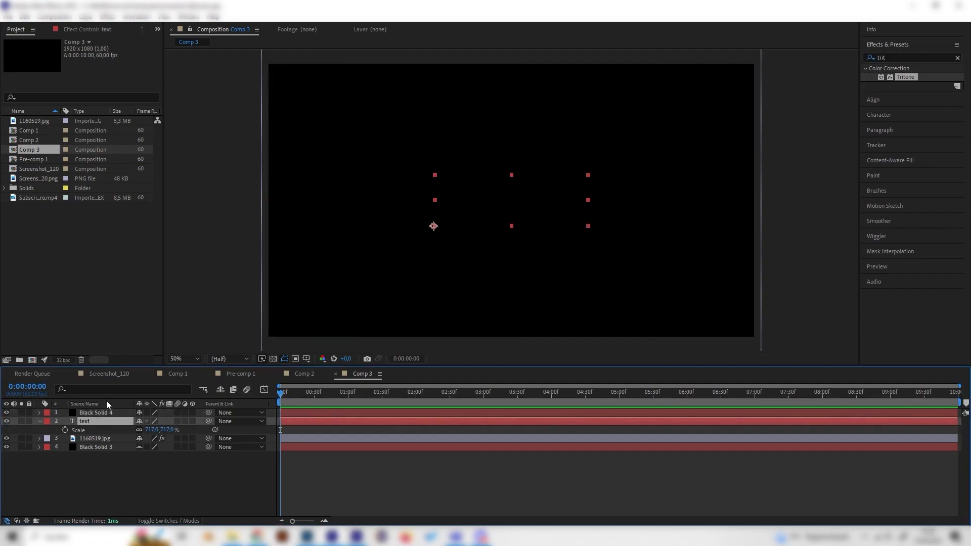
click(109, 413)
click(900, 58)
text(saber)
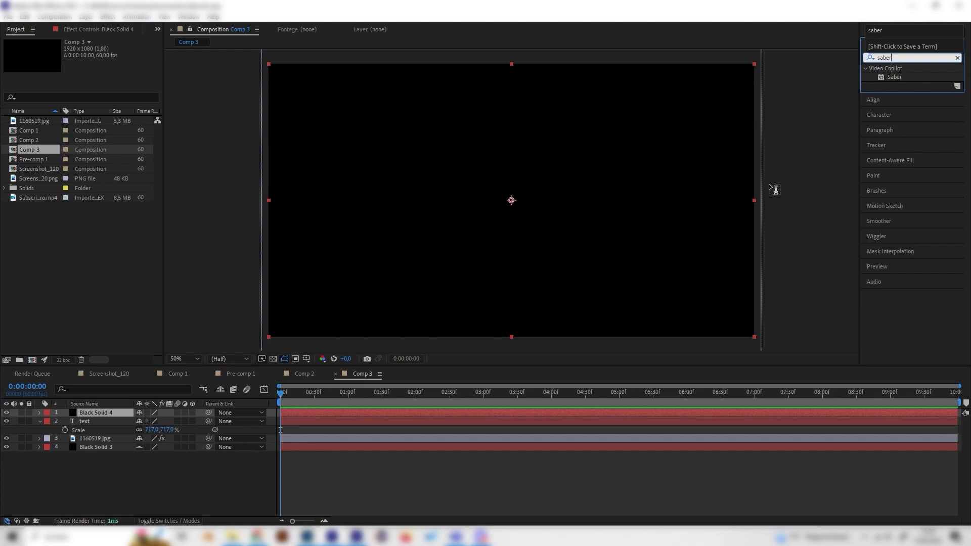
drag(894, 77, 118, 410)
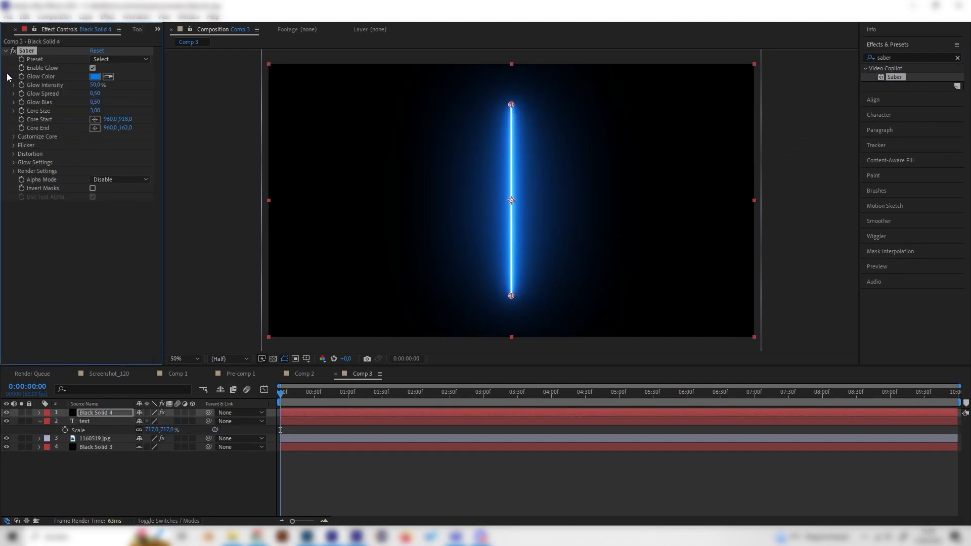
- Set the Saber core type to Text Layer with the text layer as its source, and apply the Fire preset
click(13, 136)
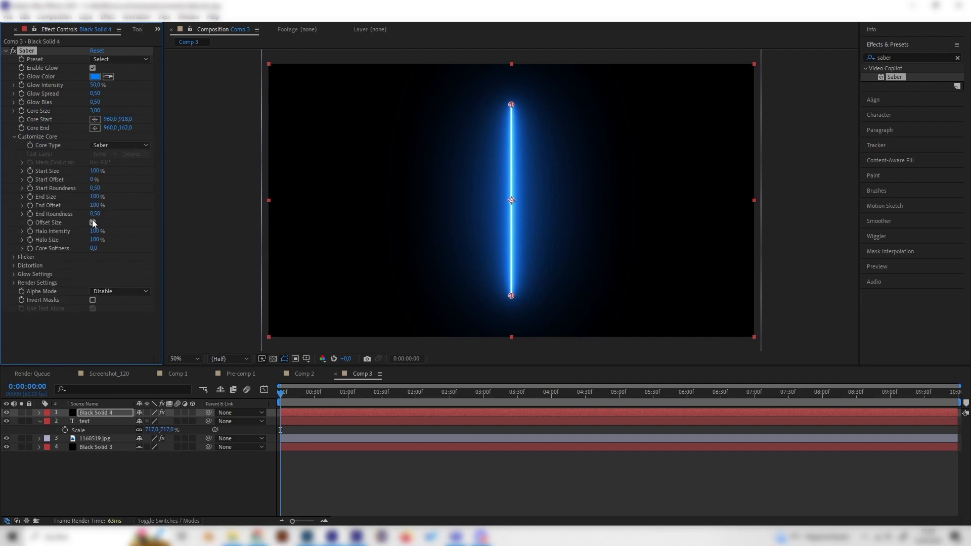
click(134, 145)
click(122, 179)
click(104, 154)
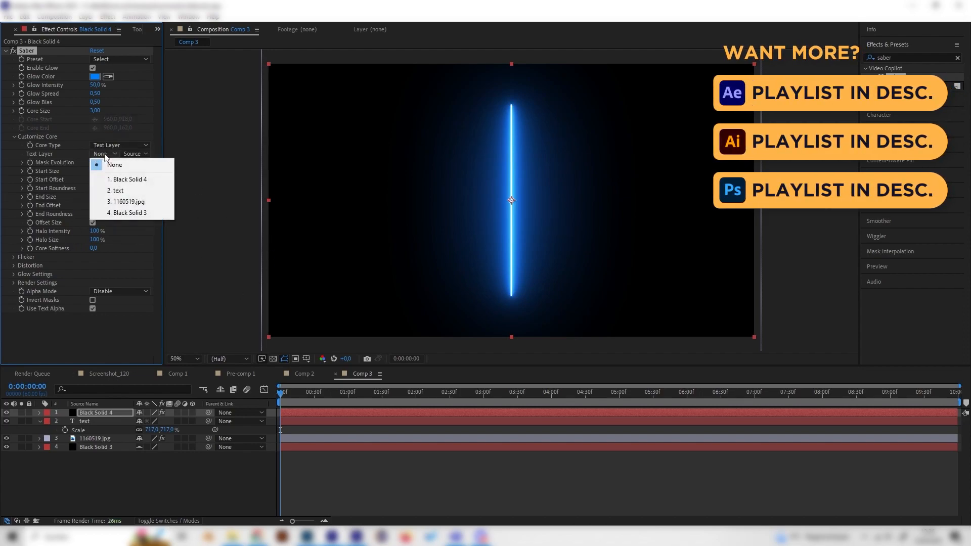
click(132, 186)
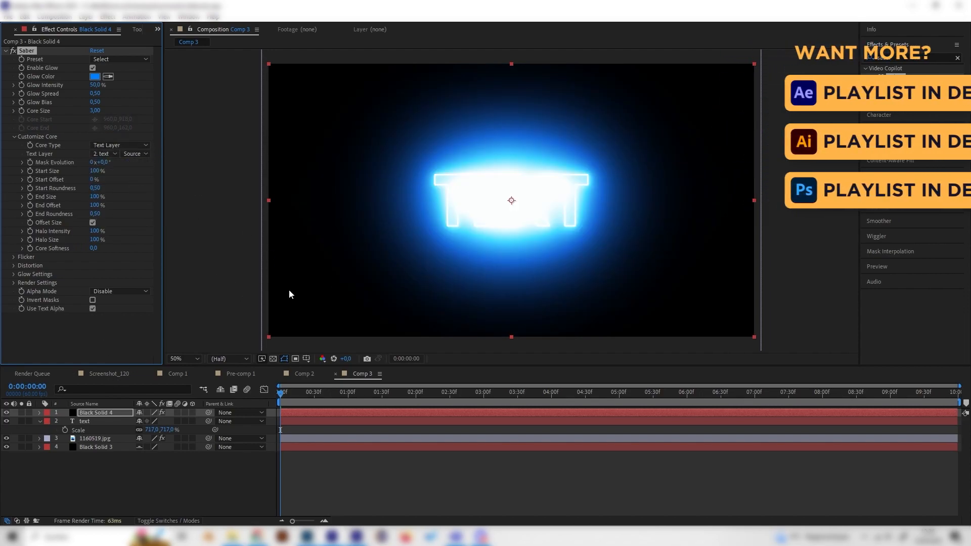
click(126, 59)
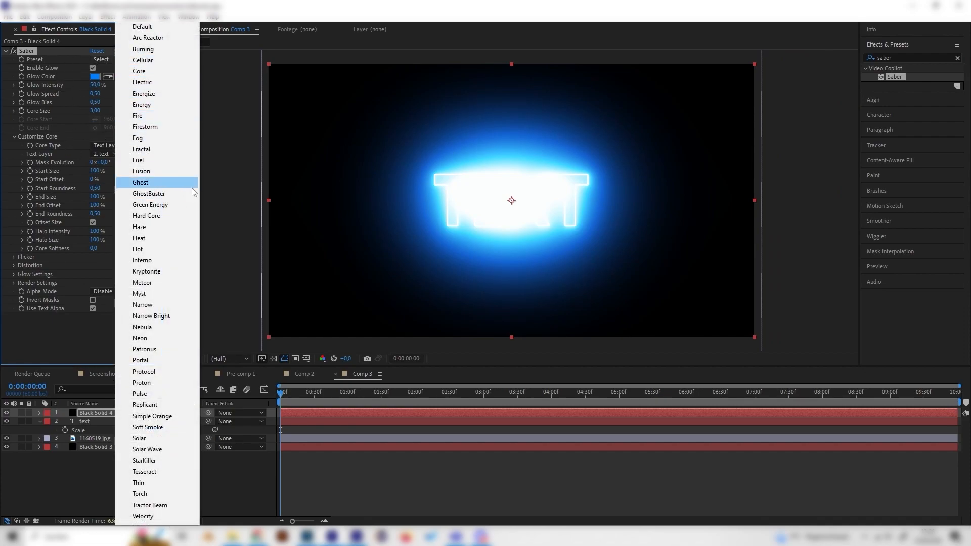
click(137, 116)
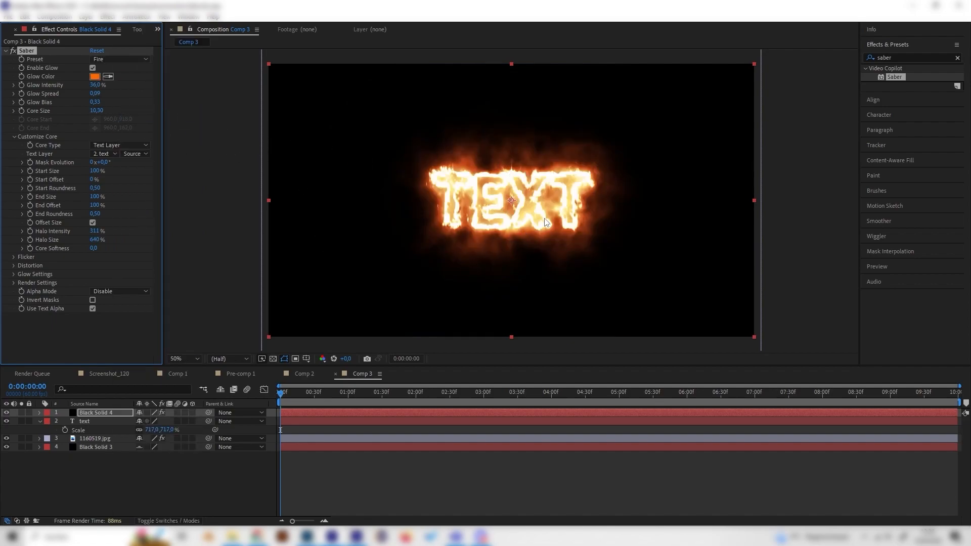
- Set the Saber core size to 2 and glow intensity to 20%, and preview the fire animation briefly
click(94, 111)
text(2)
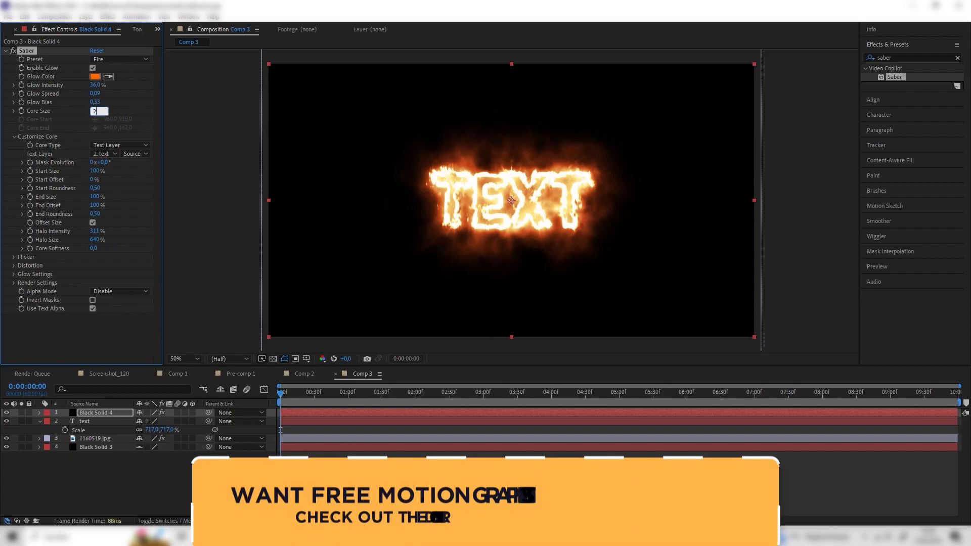
key(Return)
click(95, 85)
text(20)
key(Return)
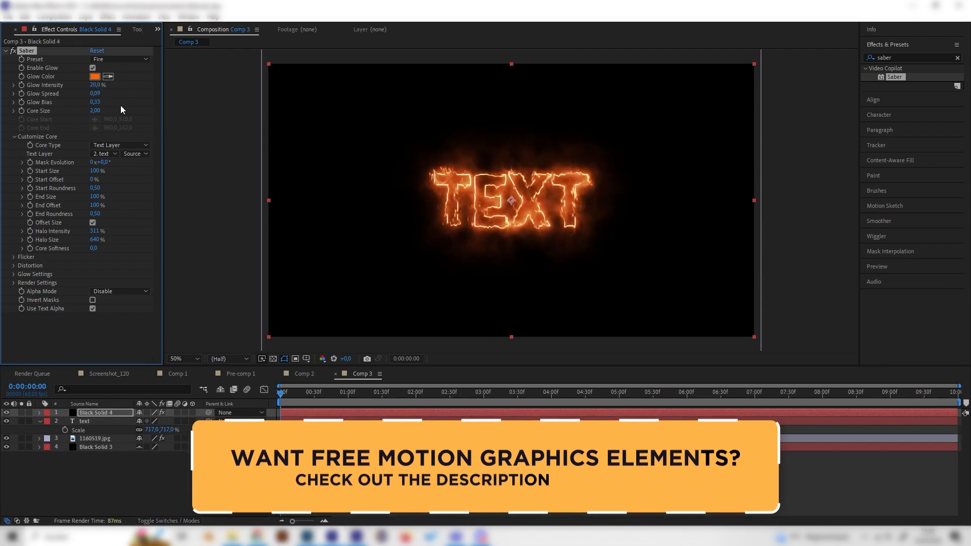
key(space)
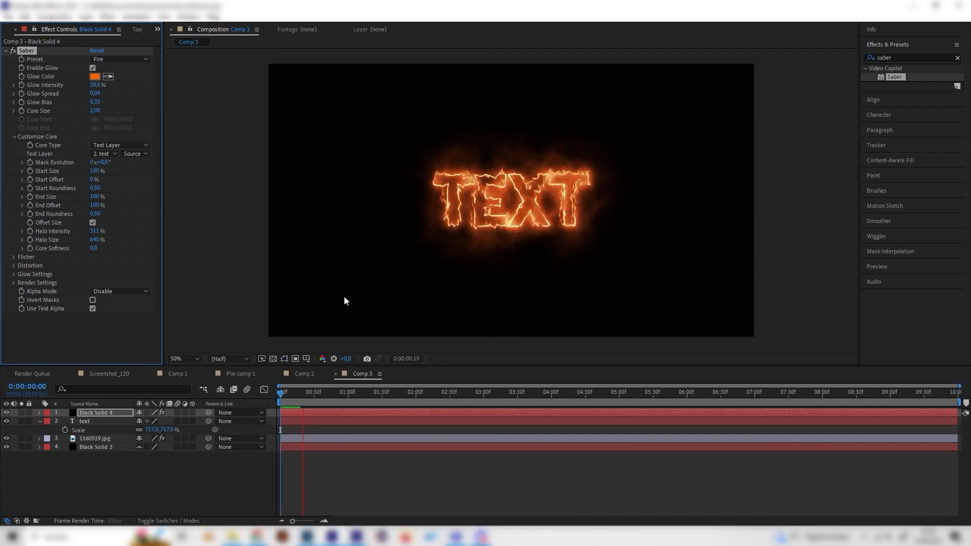
key(space)
- Set the composite mode in the Saber render settings to Transparent on the top solid
click(107, 420)
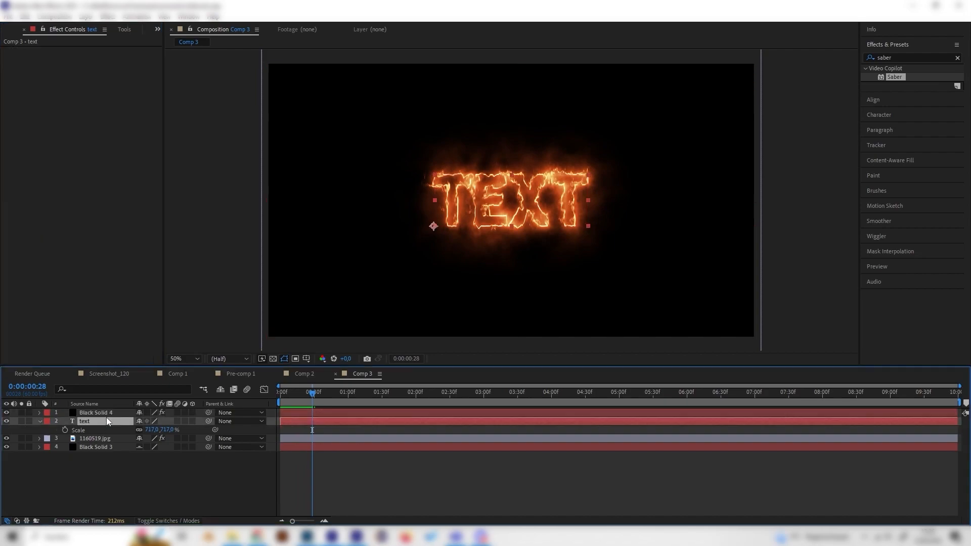
click(93, 411)
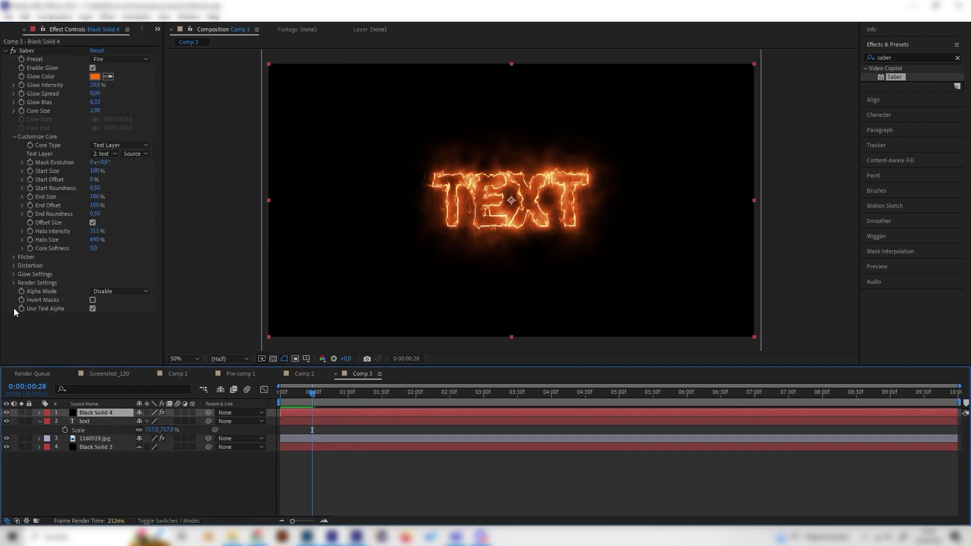
click(13, 283)
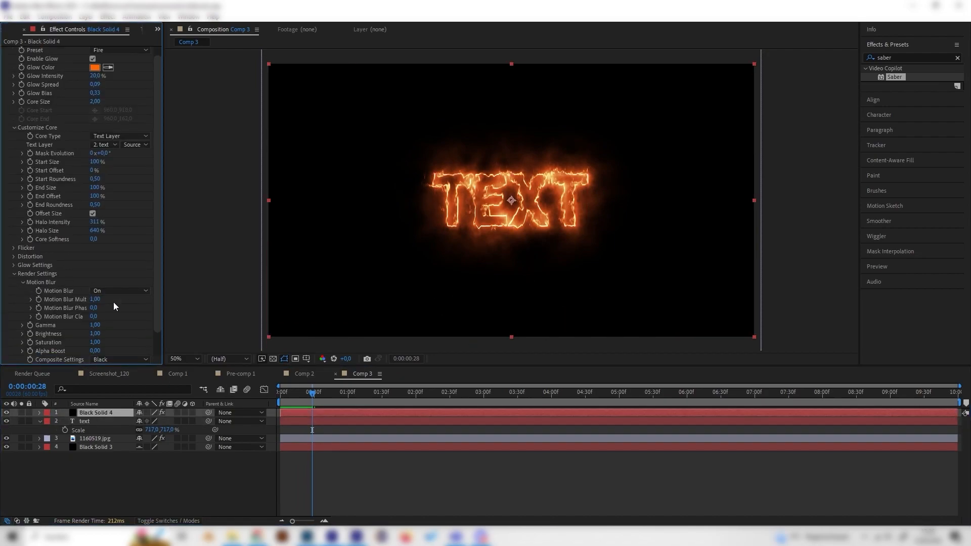
scroll(121, 319, down, 1)
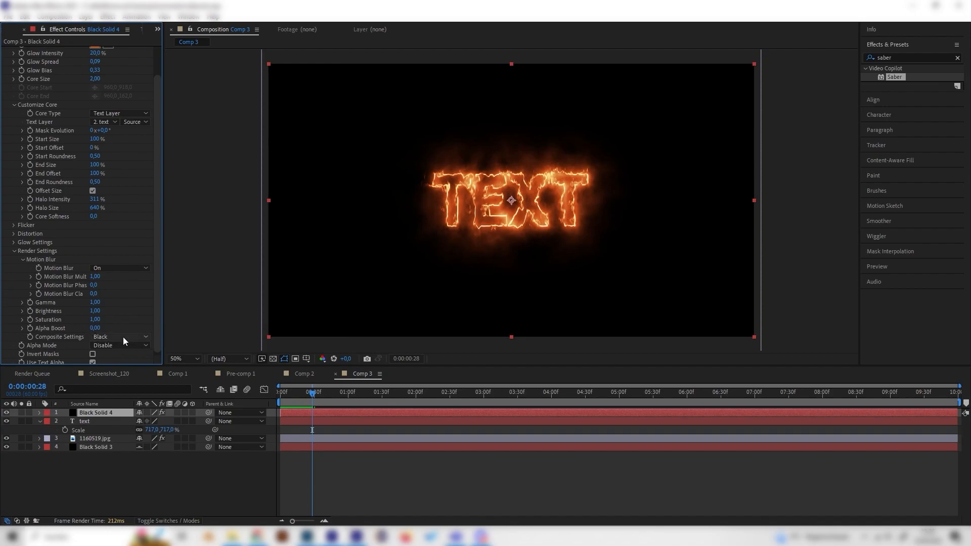
click(112, 336)
click(128, 349)
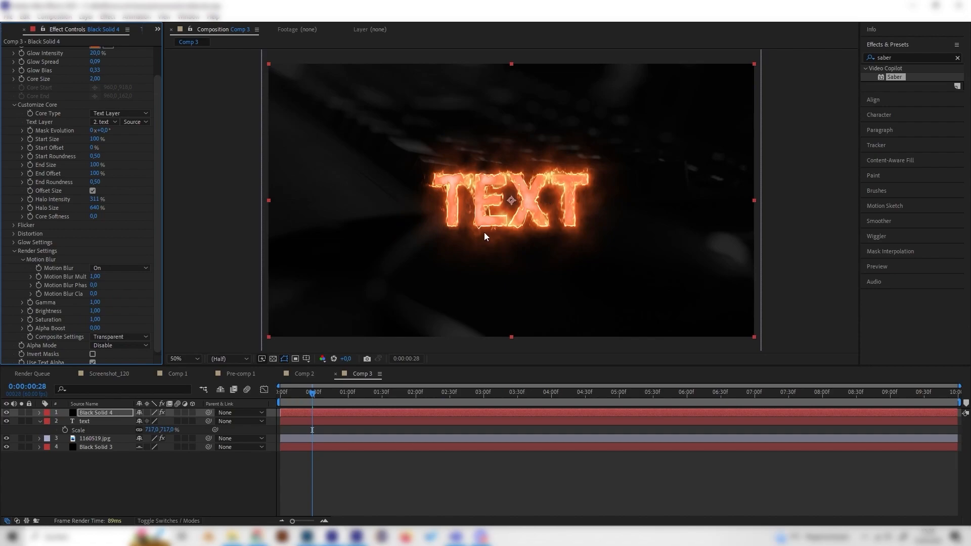
- Hide the text layer so that only the Saber outline shows over the background
click(91, 423)
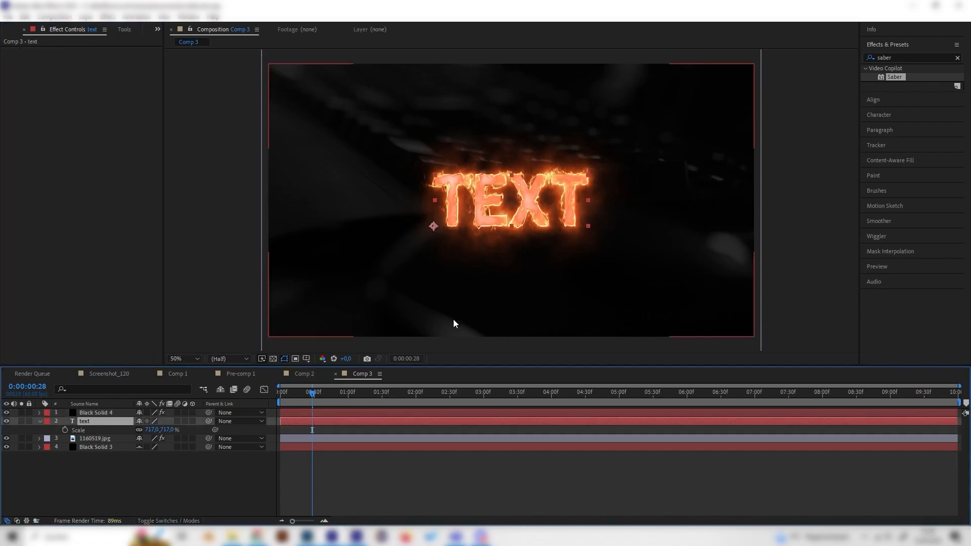
click(7, 420)
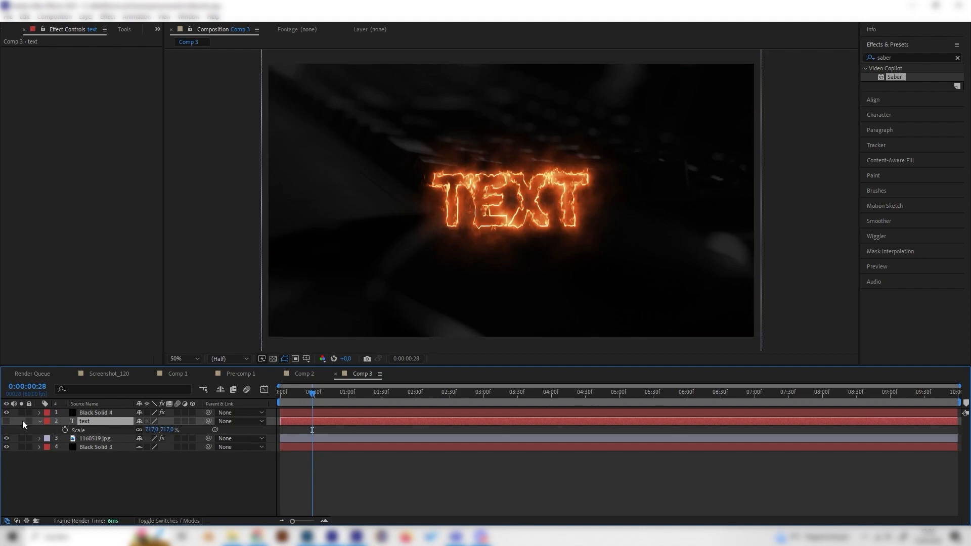
click(7, 421)
click(7, 421)
- Scrub through the fire animation and compare it with the finished version in Comp 2, returning to Comp 3 at 0:00:02:07
drag(311, 391, 338, 423)
click(304, 378)
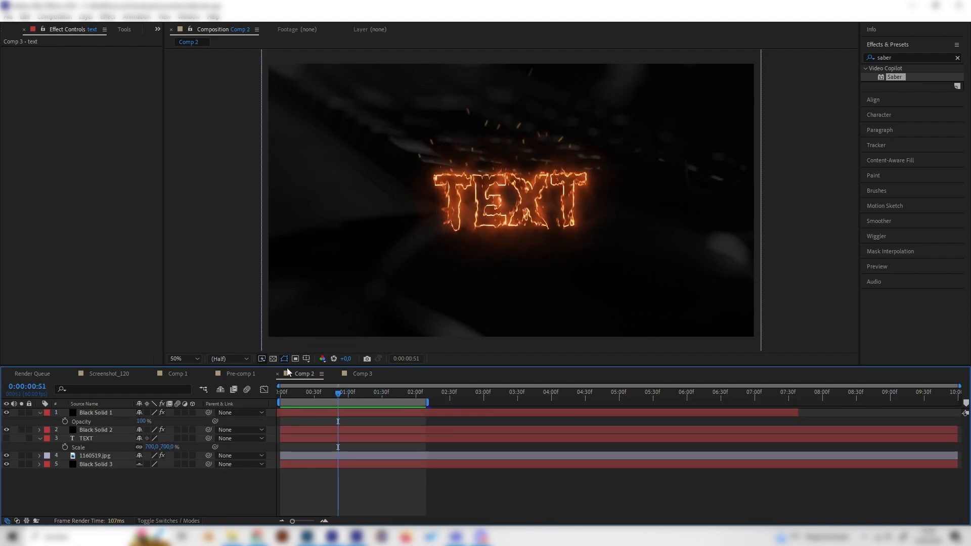
click(355, 374)
drag(348, 392, 423, 399)
- Collapse the text layer's properties and add another black solid directly above it
click(40, 421)
right_click(128, 468)
mouse_move(168, 348)
click(301, 370)
click(159, 205)
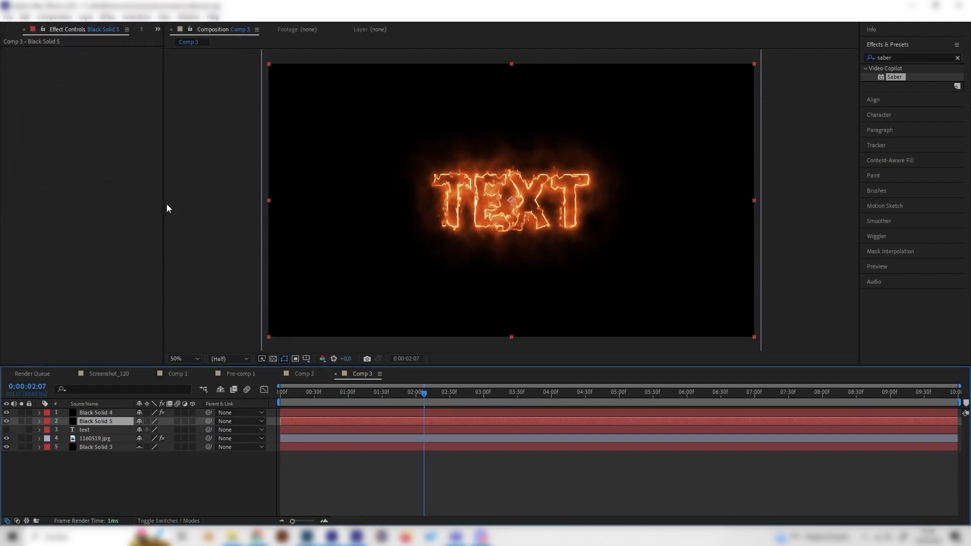
- Apply the CC Particle World effect to the new black solid
click(906, 45)
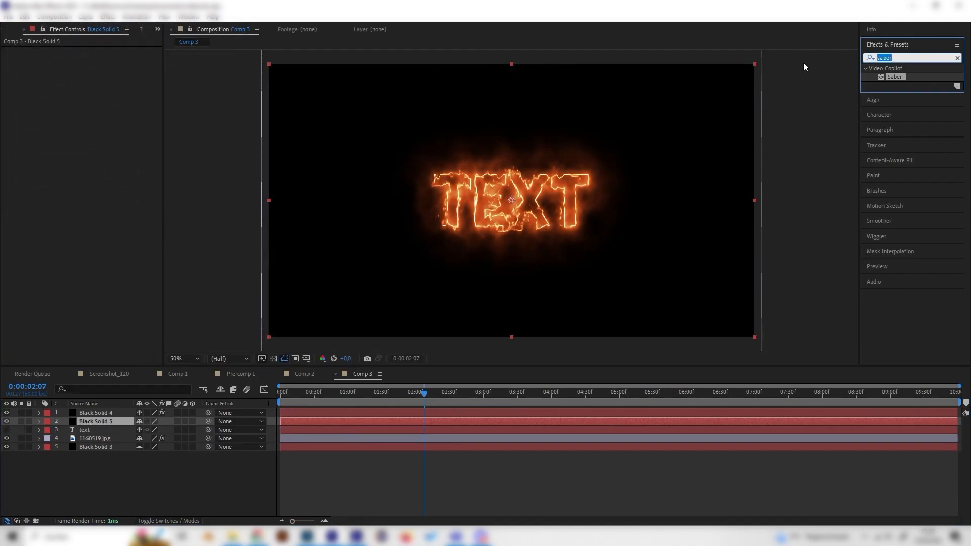
key(BackSpace)
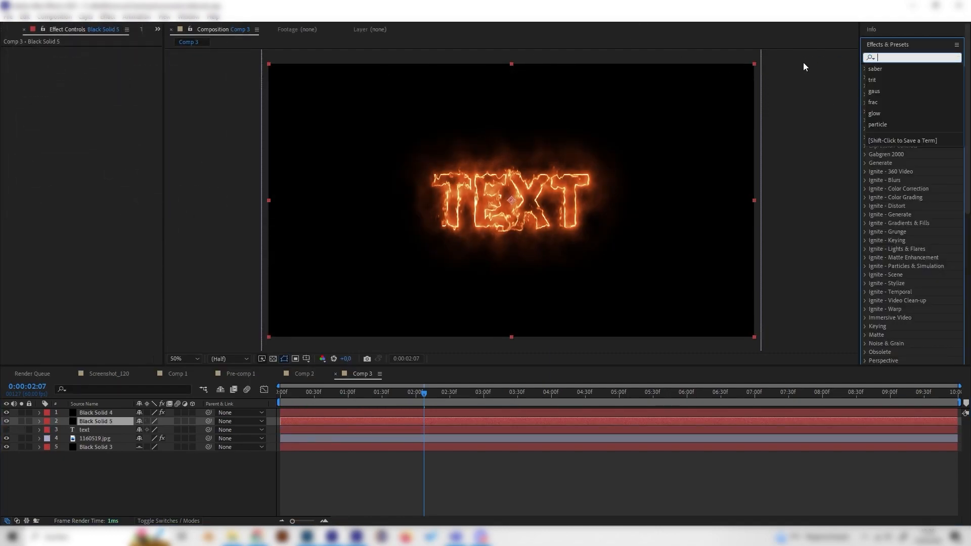
text(part)
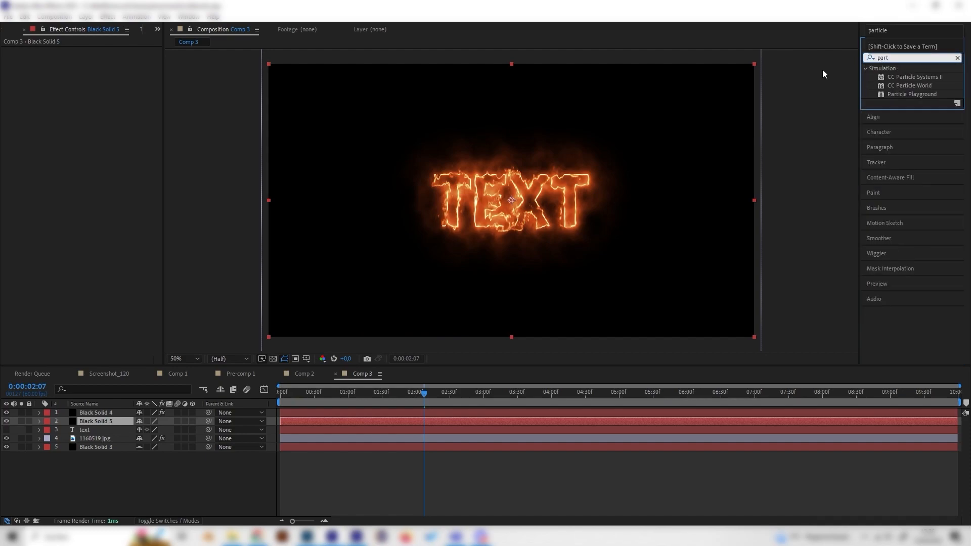
double_click(910, 85)
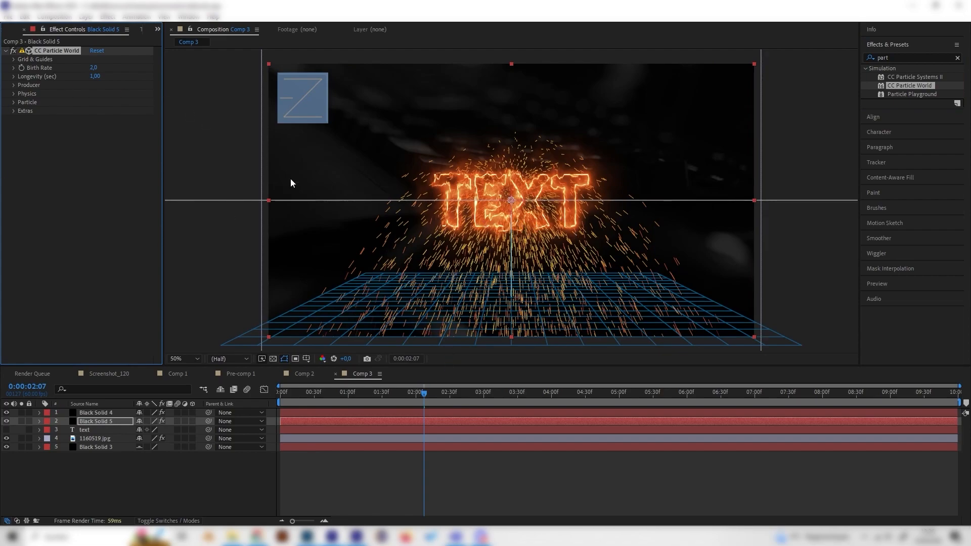
- Set the particle producer's Radius X to 0,165, Radius Y to 0,020 and Radius Z to 0,040
click(13, 102)
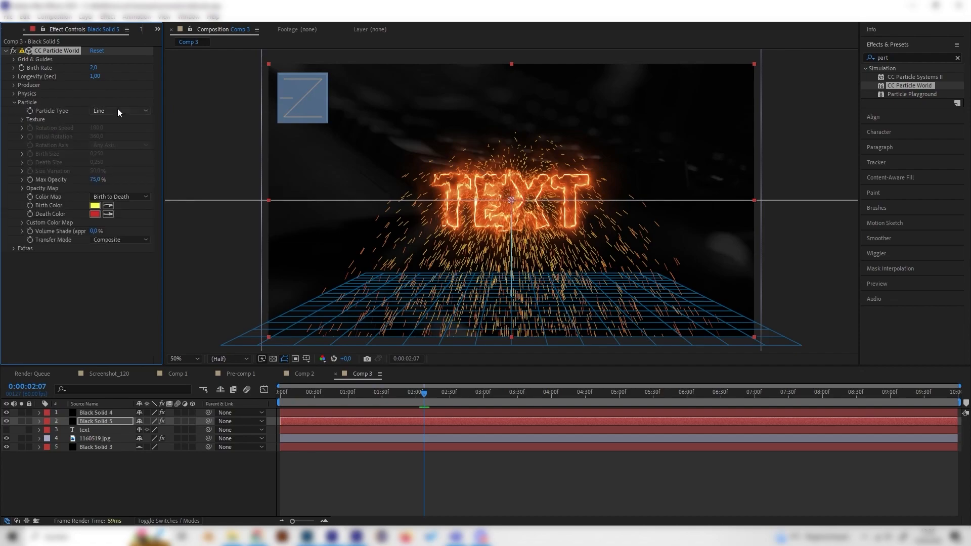
click(14, 85)
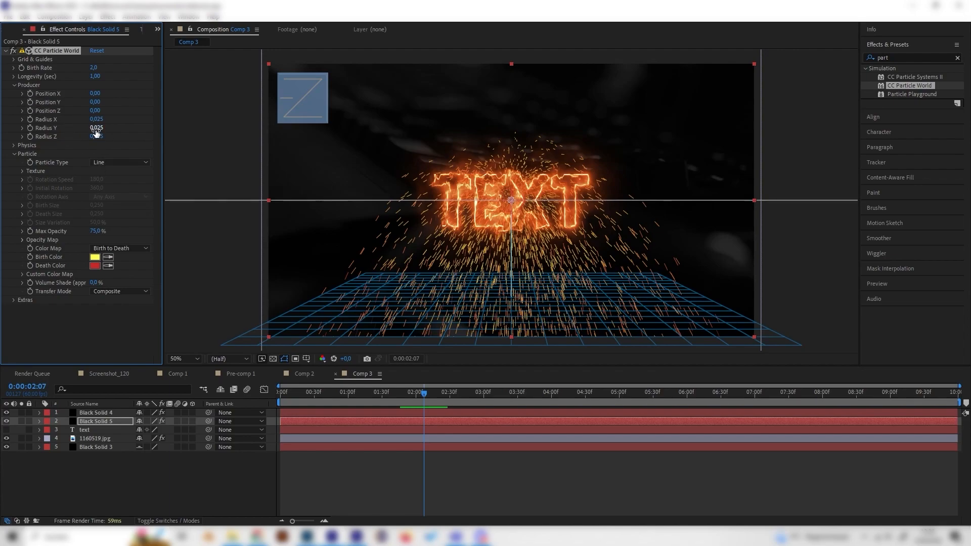
drag(96, 128, 93, 127)
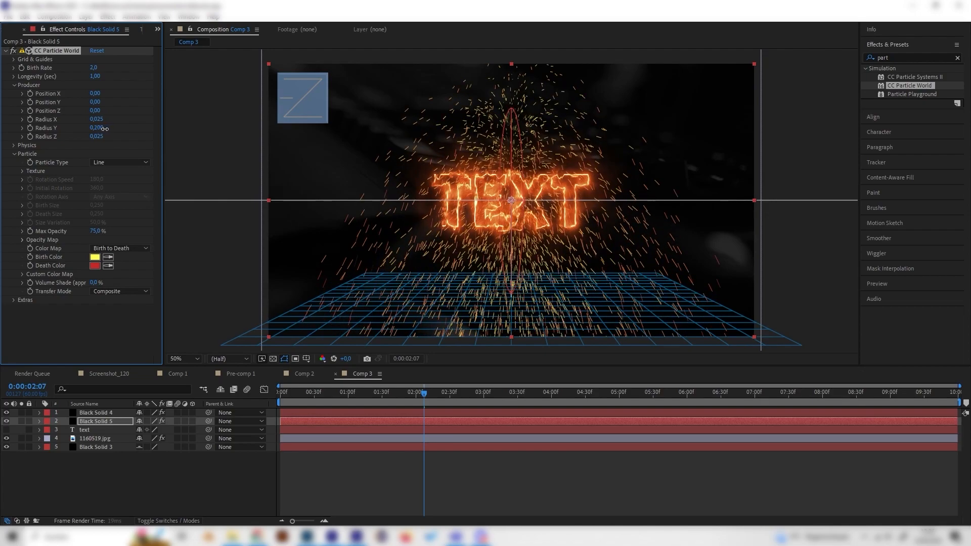
mouse_move(99, 119)
mouse_down()
mouse_move(109, 123)
mouse_move(95, 132)
mouse_up()
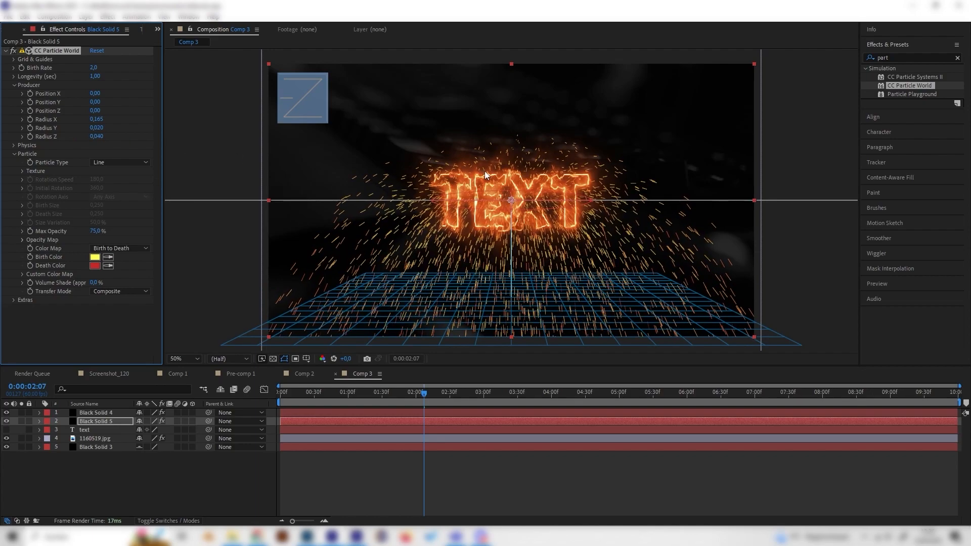
- Flatten the particle producer to a Radius Y of 0,005 and raise it to Position Y -0,04
scroll(484, 173, up, 1)
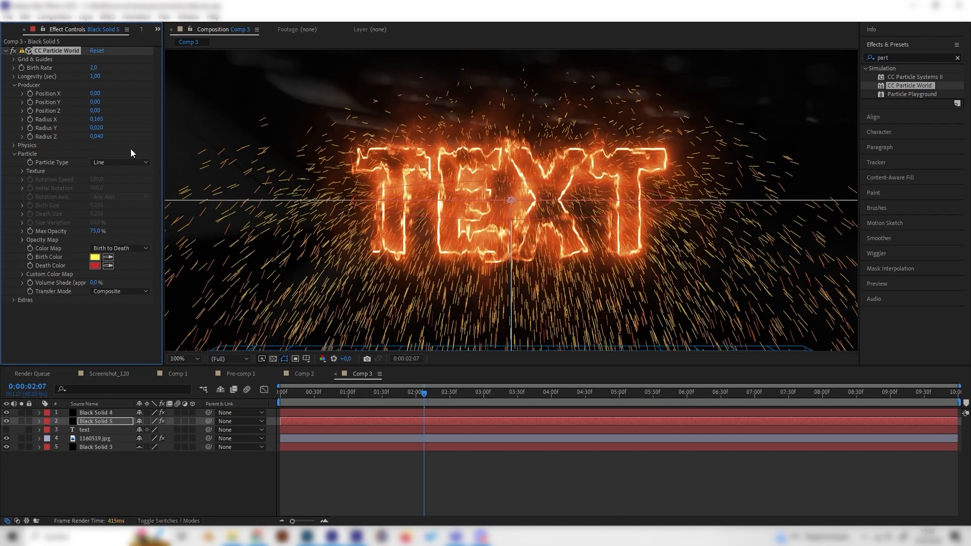
drag(97, 128, 89, 129)
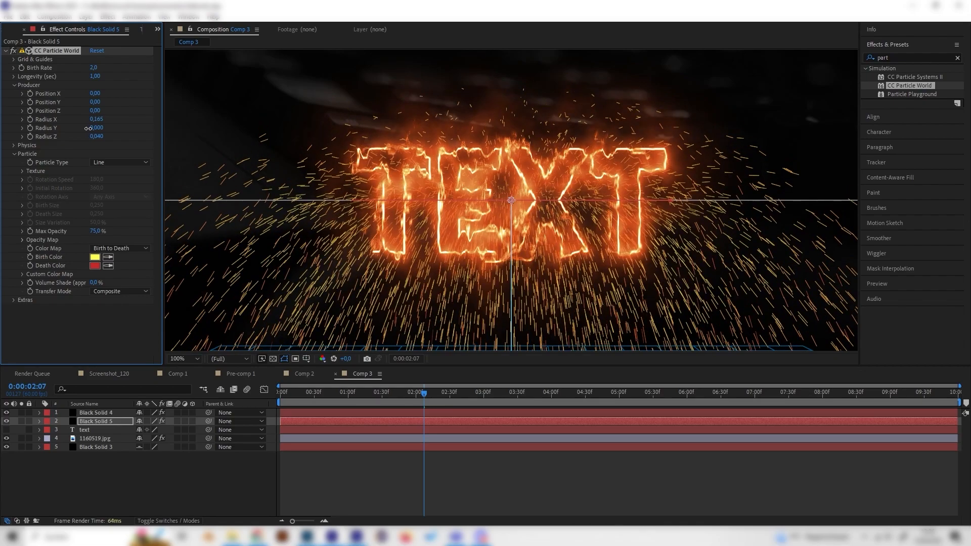
click(93, 128)
key(Return)
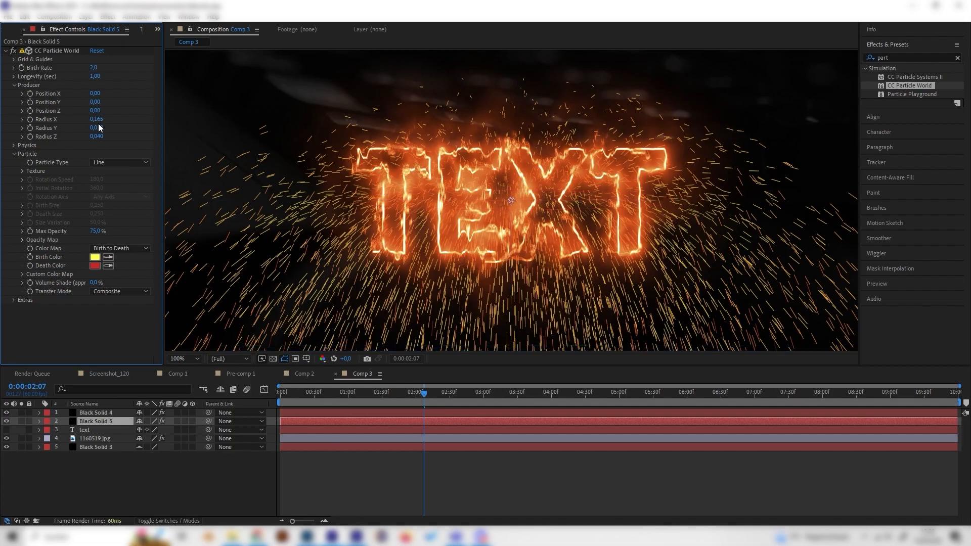
text(0,005)
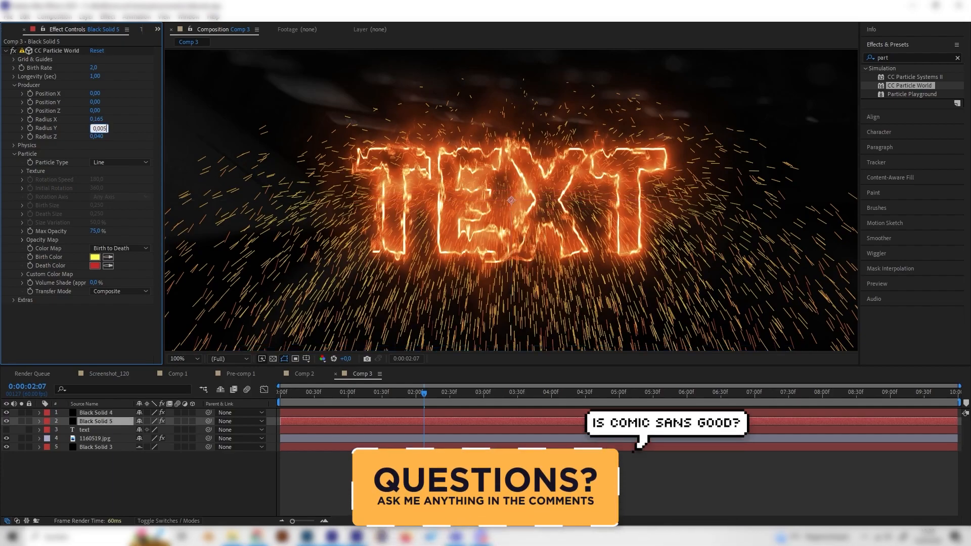
key(Return)
click(96, 128)
mouse_move(95, 111)
mouse_down()
mouse_move(103, 105)
mouse_move(94, 103)
mouse_up()
key(ctrl+z)
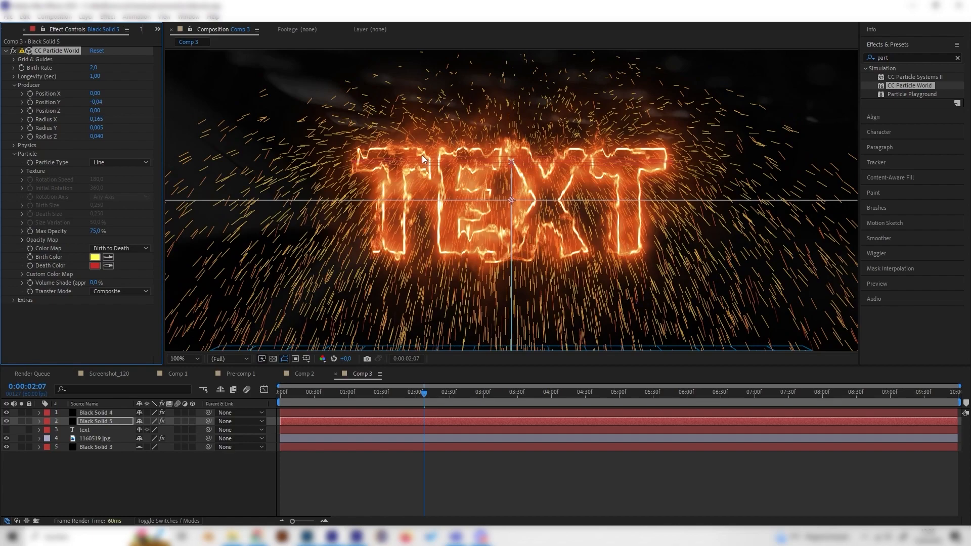
- Set the particle physics animation to Fire and move the current time to 0:00:02:21
click(13, 145)
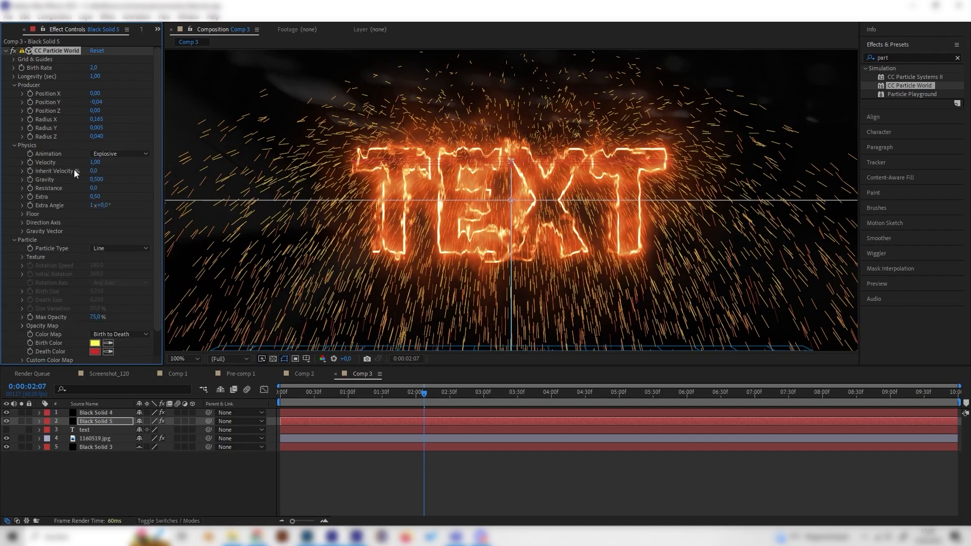
click(109, 153)
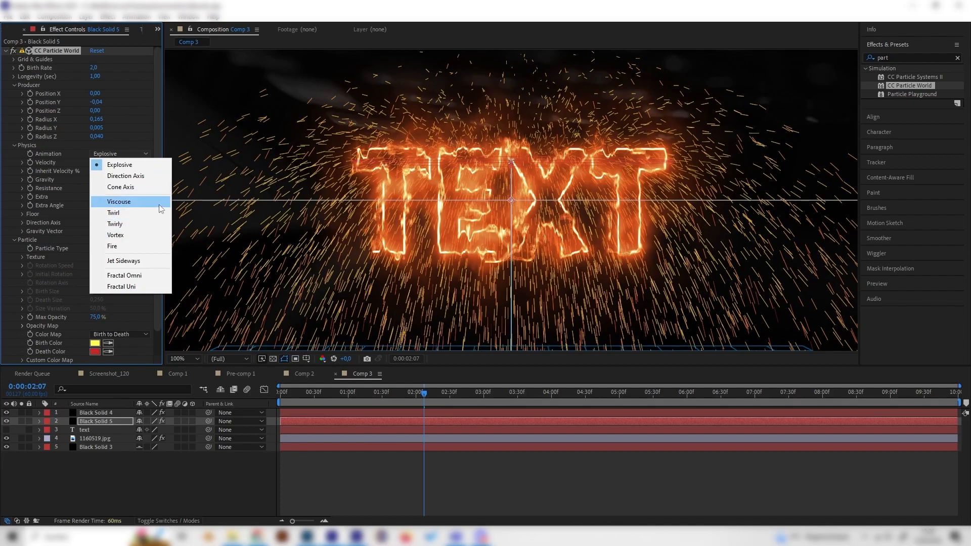
click(127, 246)
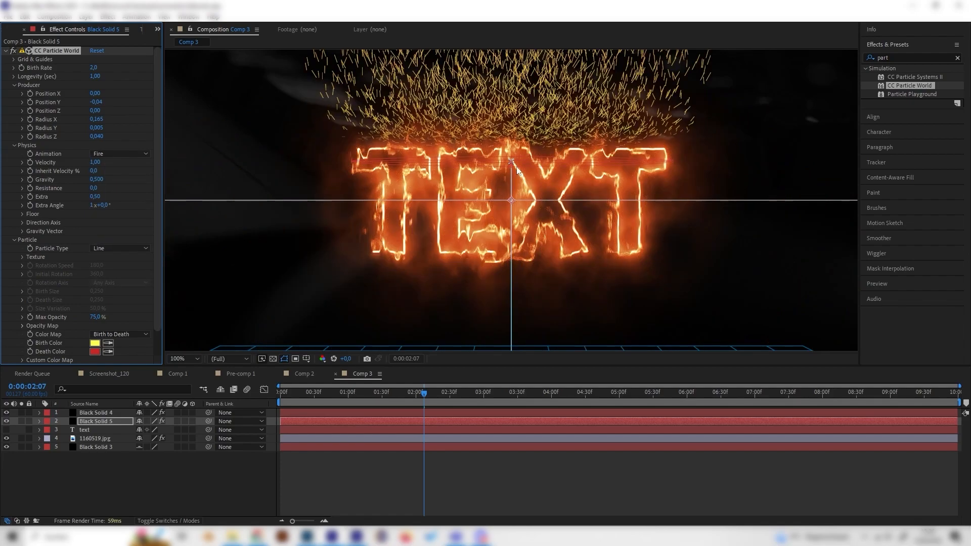
scroll(511, 174, down, 2)
drag(391, 392, 440, 387)
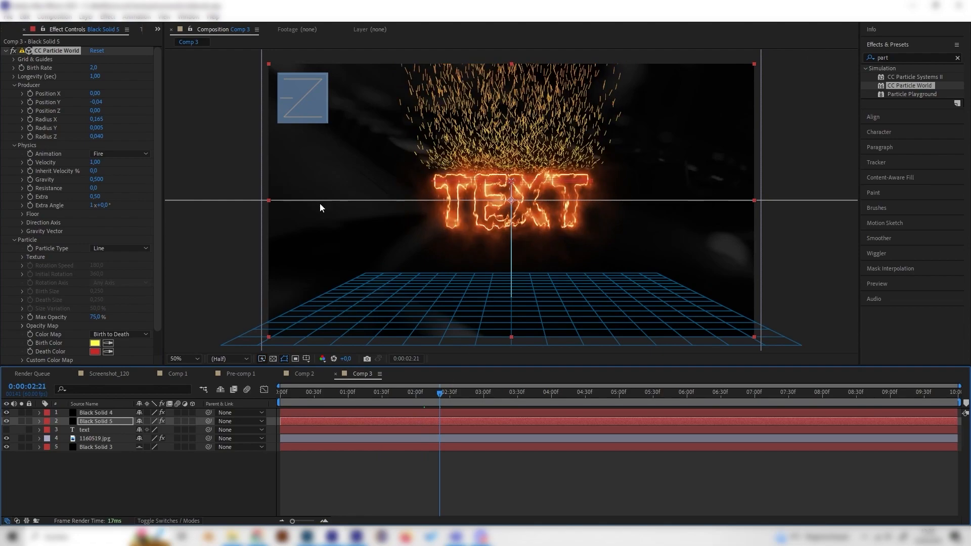
- Reduce the particle Birth Rate to 0,1 so that only a few sparks rise from the text
click(95, 69)
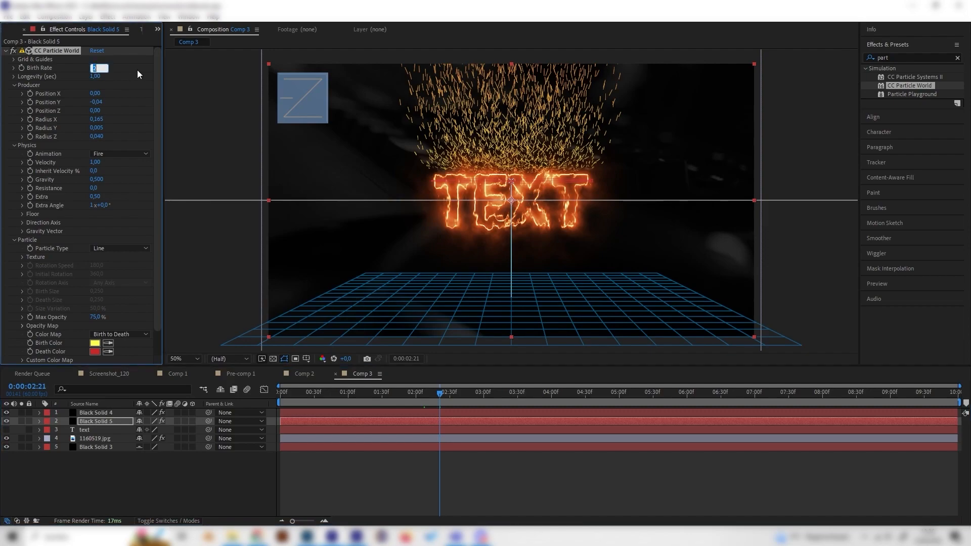
text(1)
key(Return)
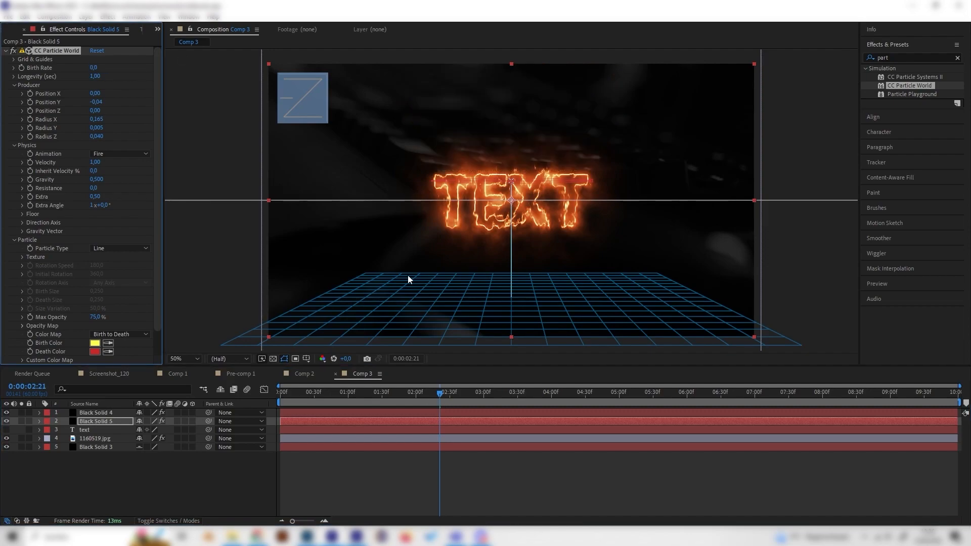
drag(459, 390, 481, 390)
click(97, 66)
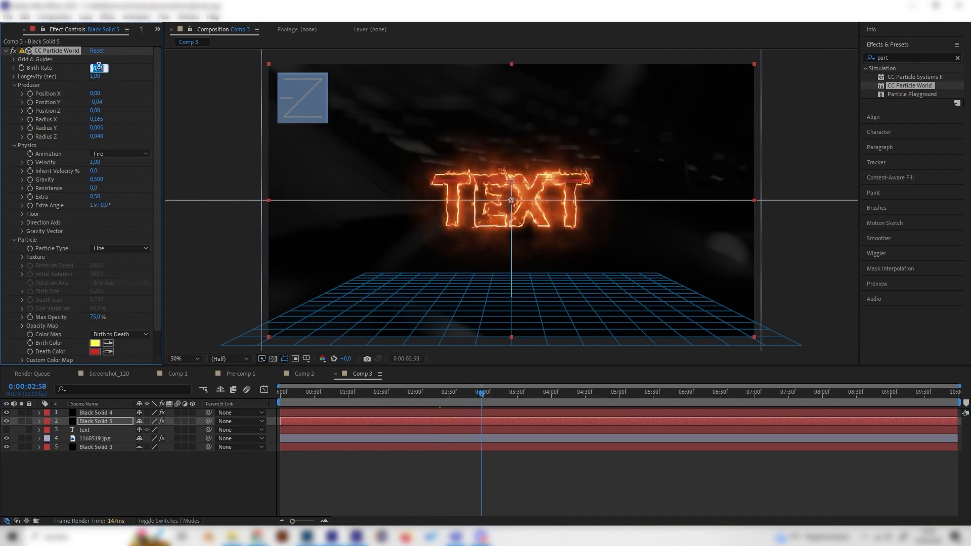
text(0,1)
key(Return)
- Preview the sparks by playing and scrubbing the composition, ending at 0:00:03:25
drag(481, 393, 517, 393)
key(ctrl+shift+h)
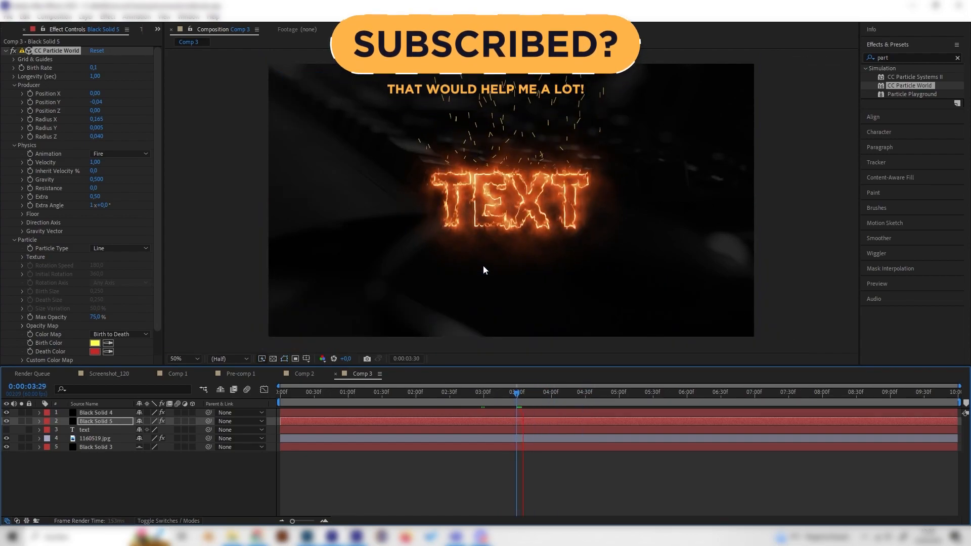
key(space)
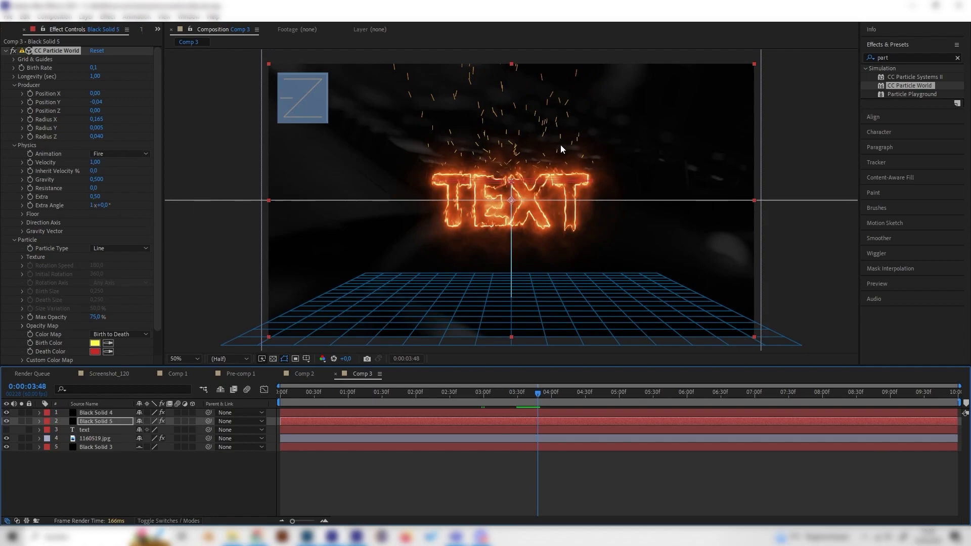
drag(550, 393, 512, 394)
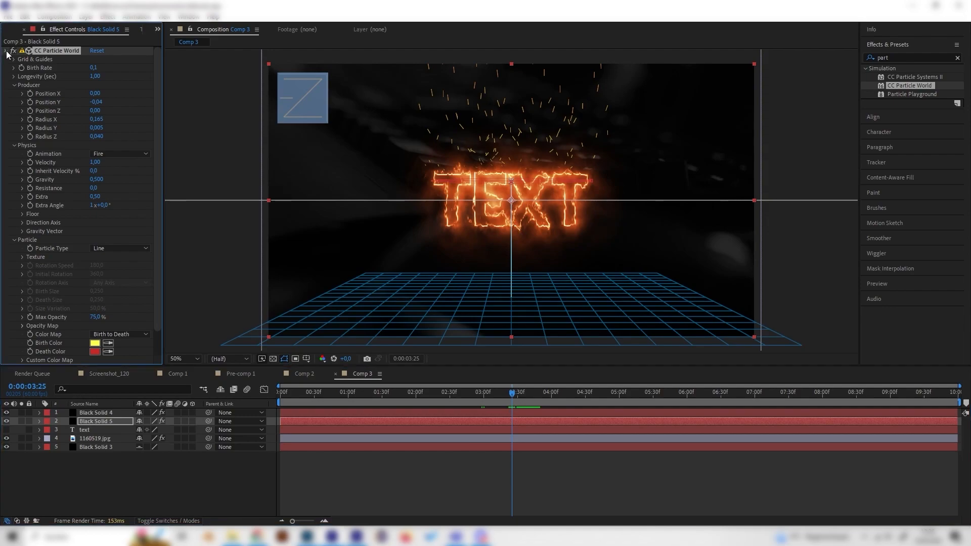
- Add the Stylize Glow effect to the particle solid and set its Glow Radius to 50
click(7, 51)
click(874, 59)
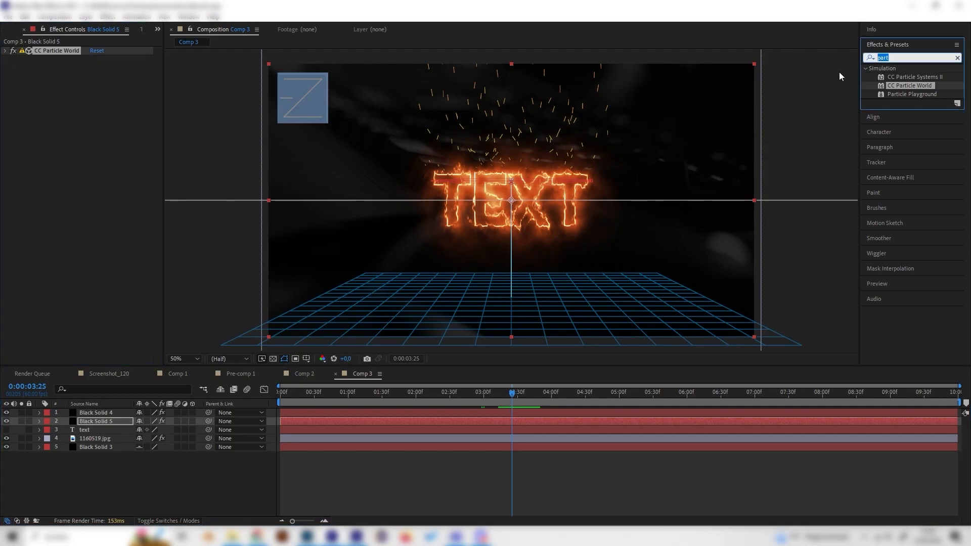
text(glow)
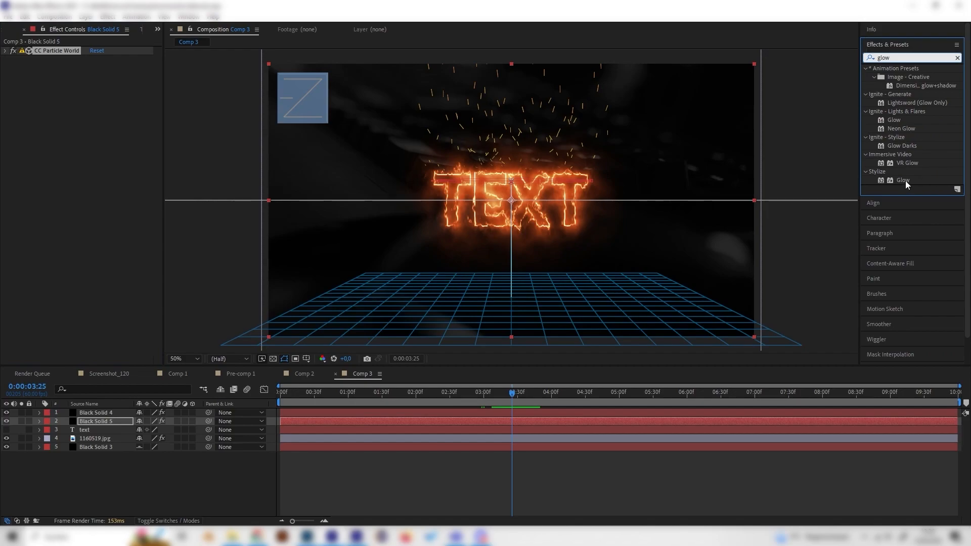
double_click(905, 181)
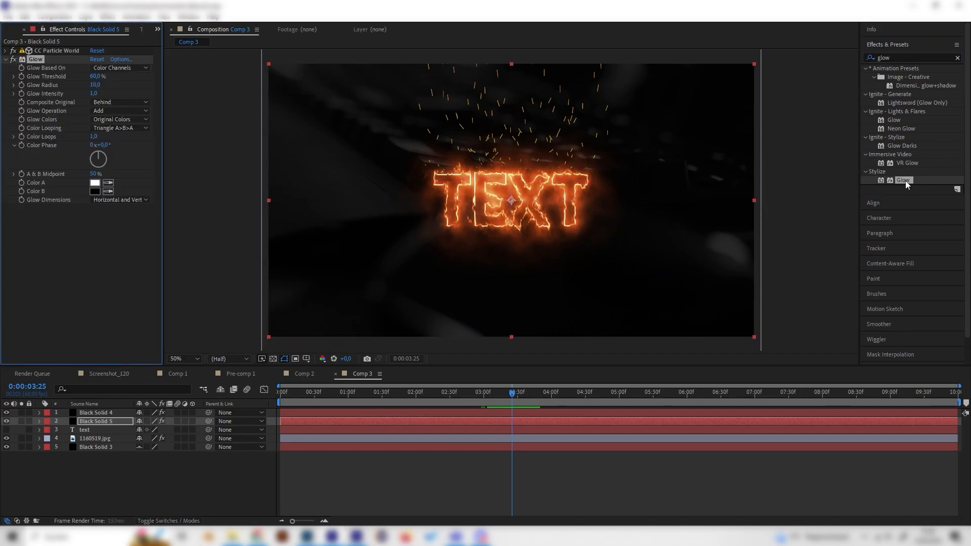
click(97, 86)
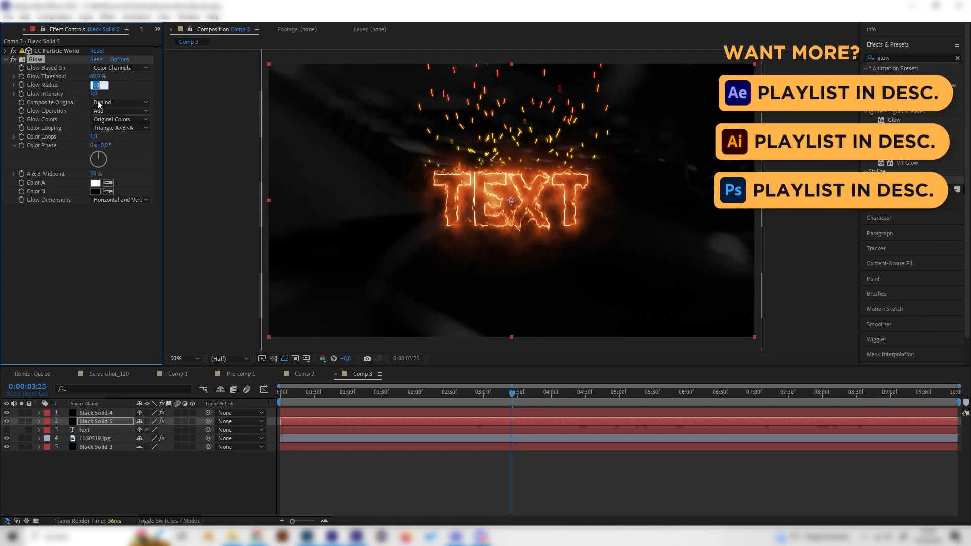
text(50)
key(Return)
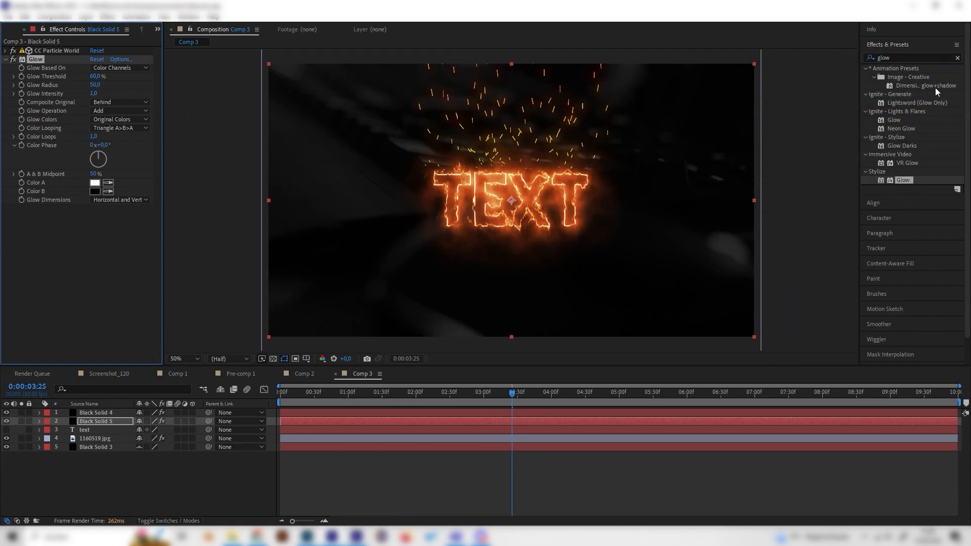
- Add the Noise & Grain Fractal Noise effect below Glow on the particle solid and set its Contrast to 200
click(908, 58)
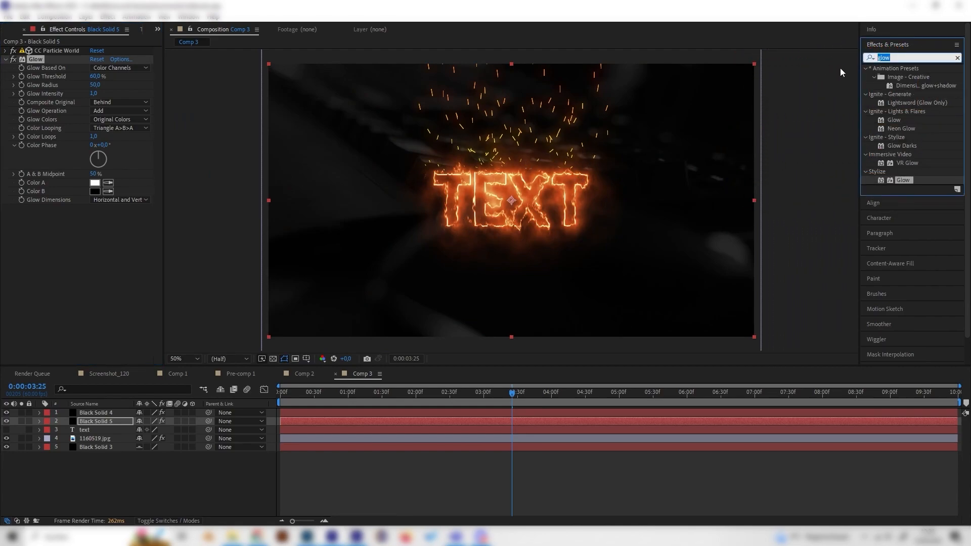
text(frakt)
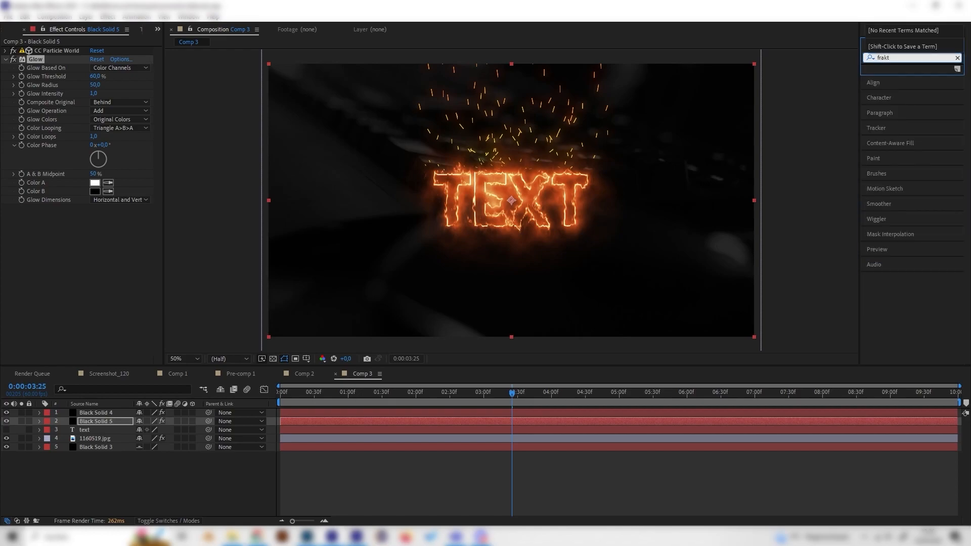
key(BackSpace)
key(BackSpace)
key(BackSpace)
text(c)
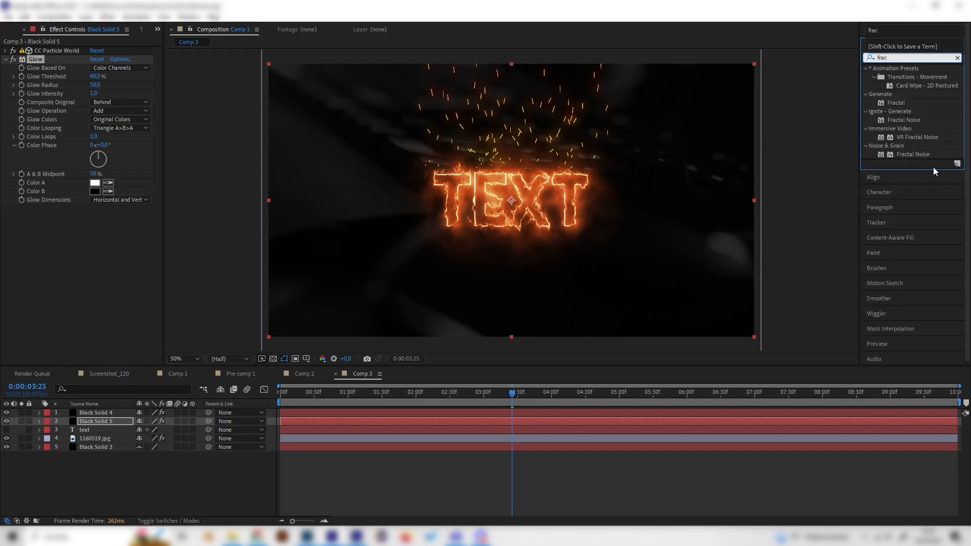
drag(913, 158, 141, 245)
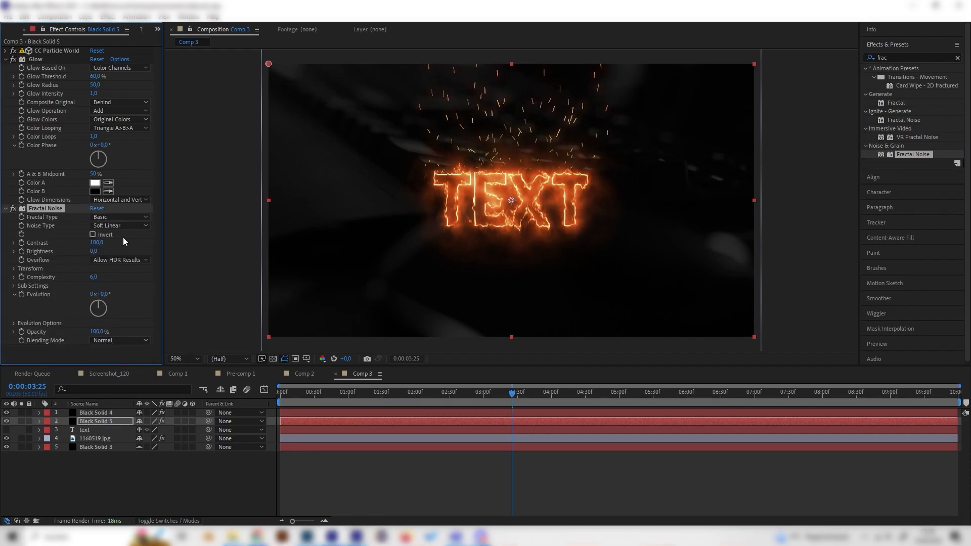
click(97, 242)
text(200)
key(Return)
- Add the Tritone color correction effect below Fractal Noise on the particle solid
click(894, 59)
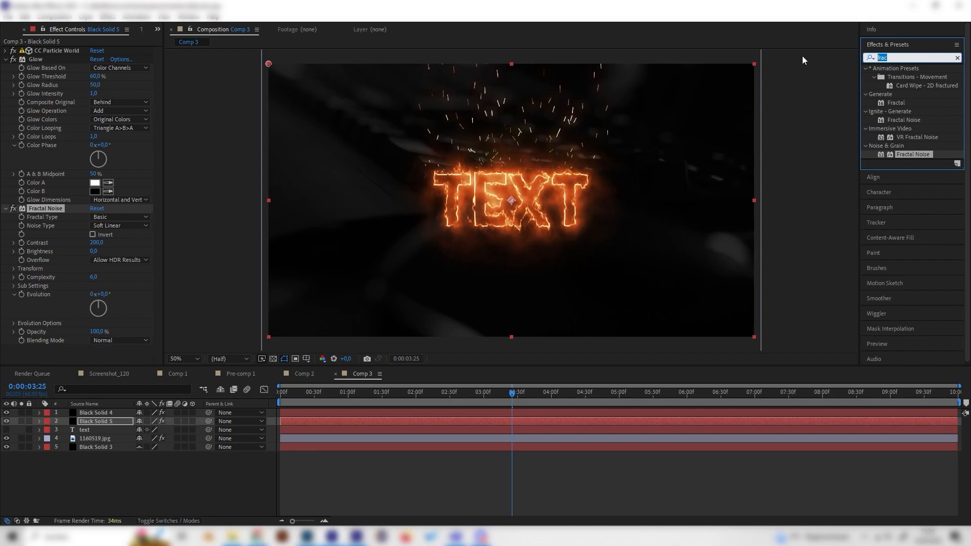
text(trit)
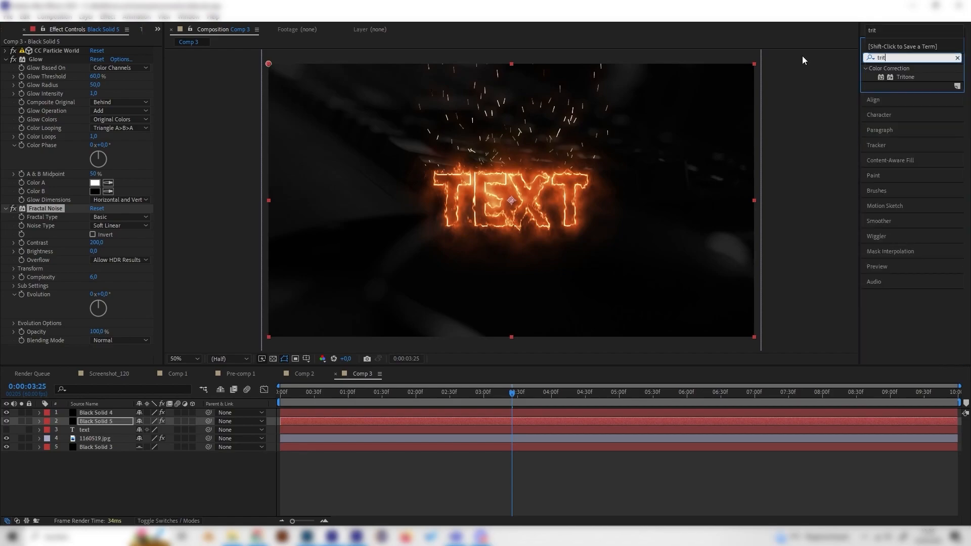
drag(903, 77, 100, 340)
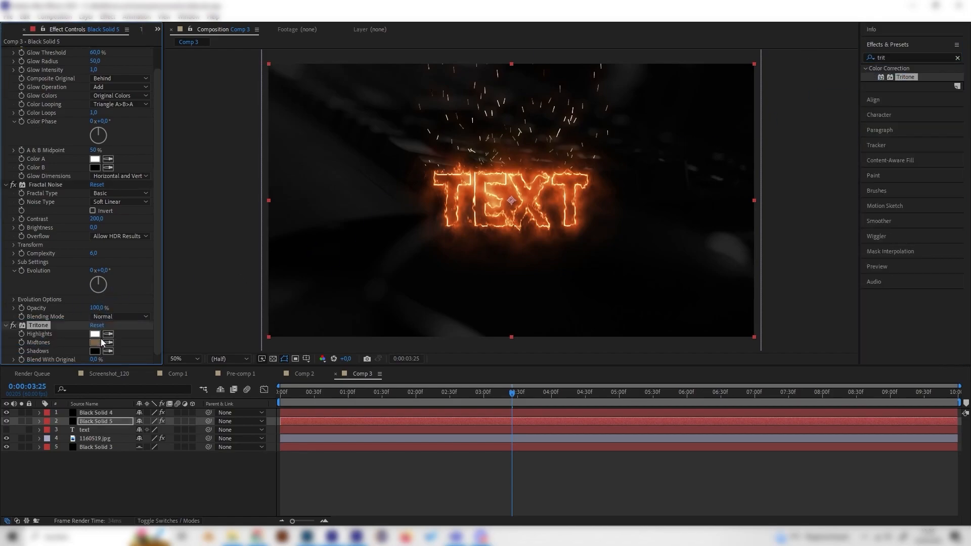
- Set the Tritone Highlights color on the spark solid to orange FF6600
click(95, 334)
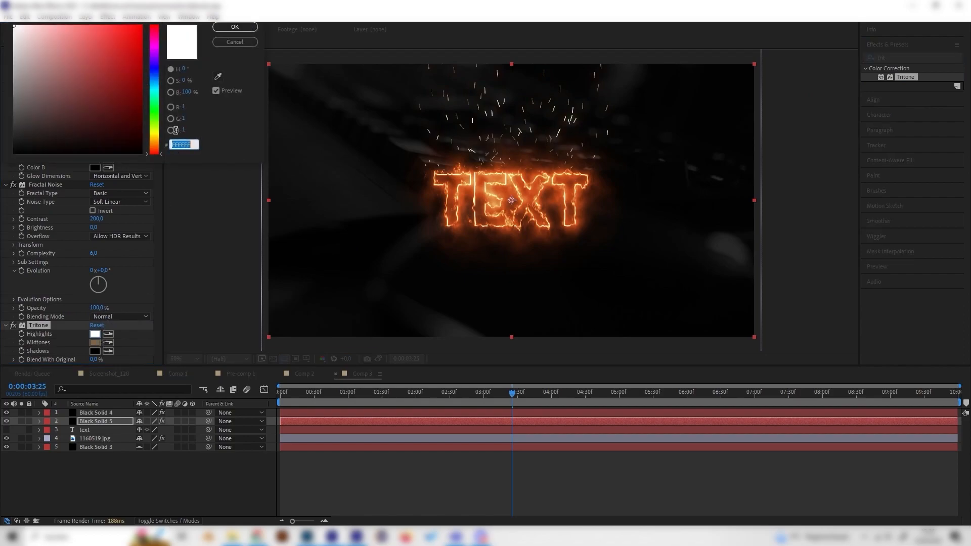
drag(156, 152, 155, 146)
click(142, 24)
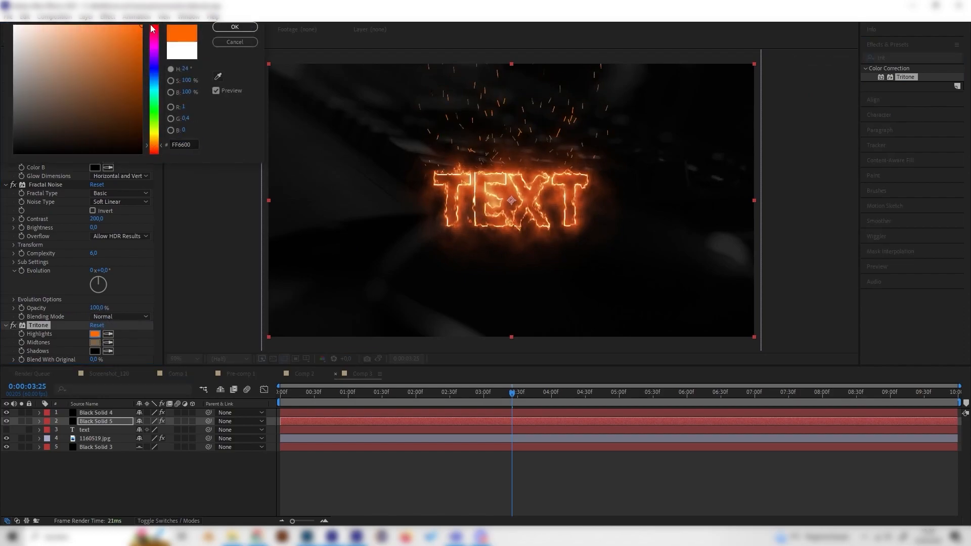
click(234, 28)
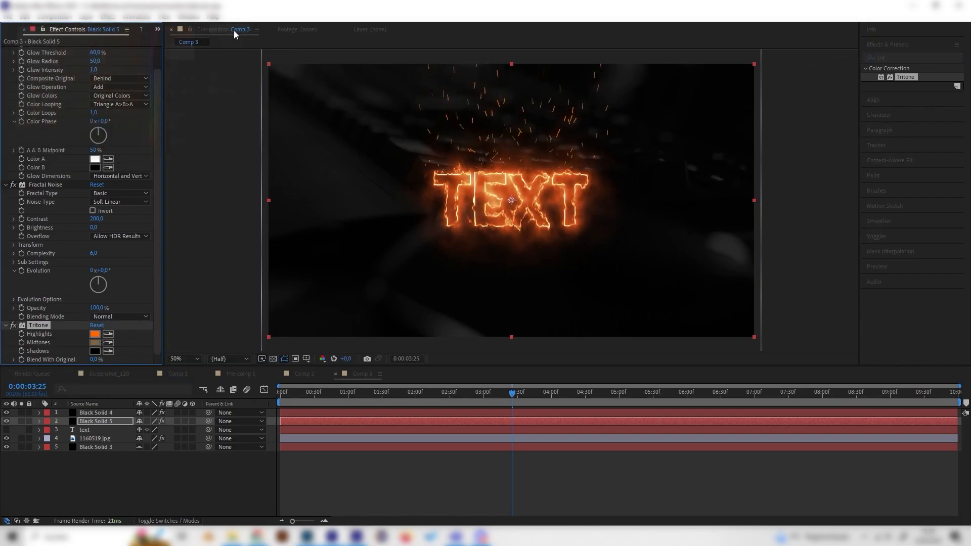
- Set the Tritone Shadows color to the darker orange BB621A
click(95, 351)
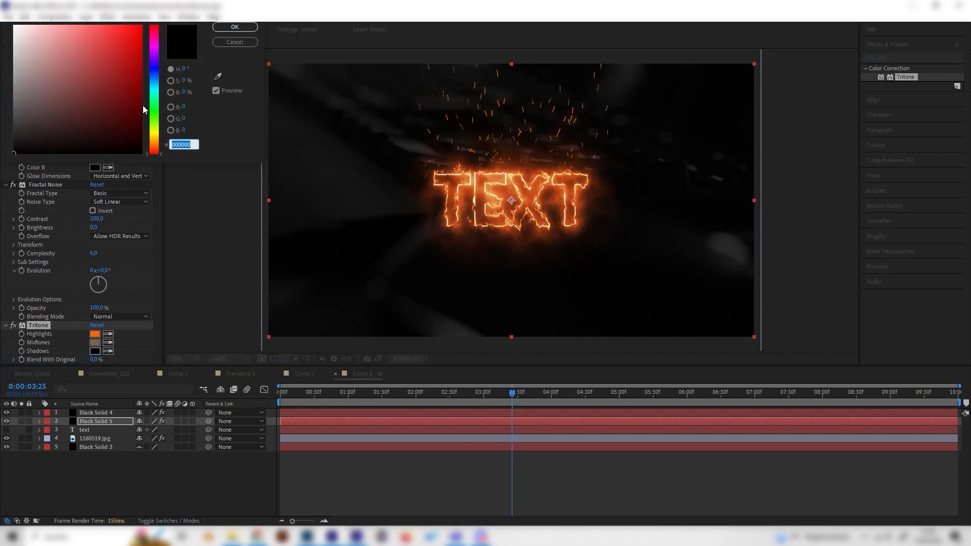
mouse_move(154, 157)
mouse_down()
mouse_move(143, 105)
mouse_move(150, 85)
mouse_up()
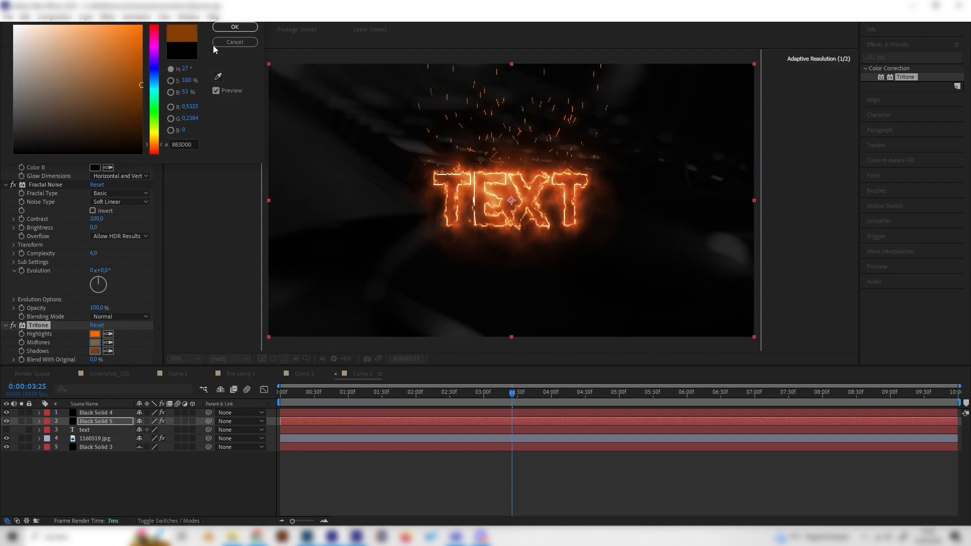
click(123, 59)
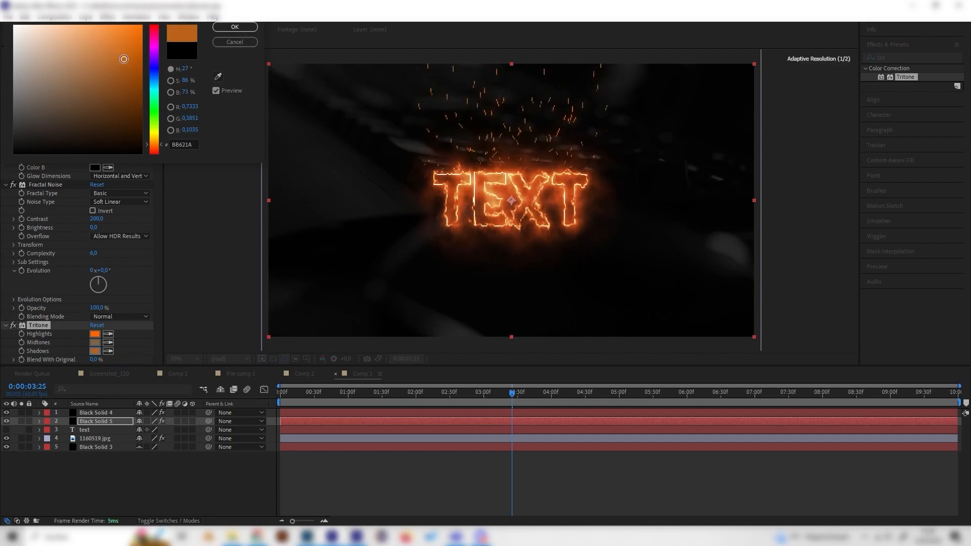
click(226, 28)
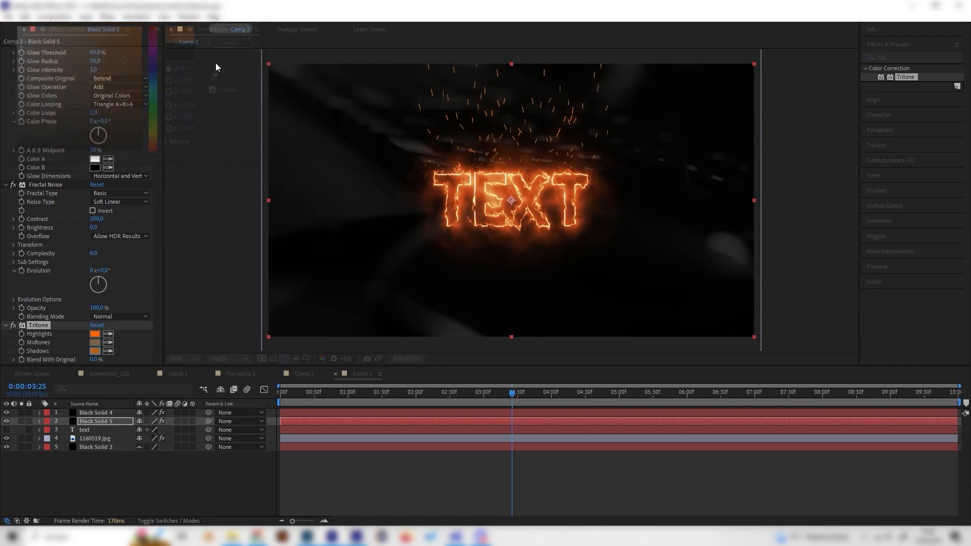
- Set the Tritone Midtones color to the yellowish orange DC882A
click(95, 342)
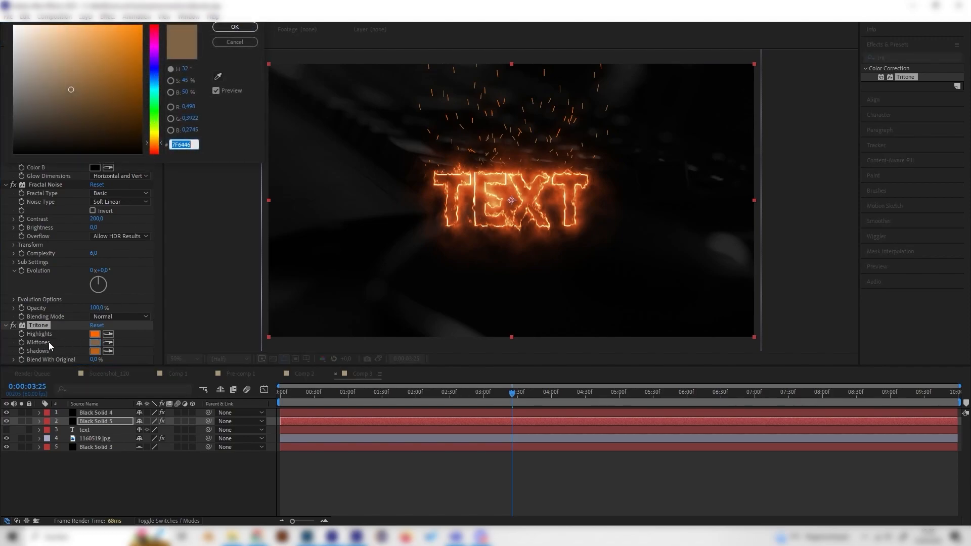
click(118, 42)
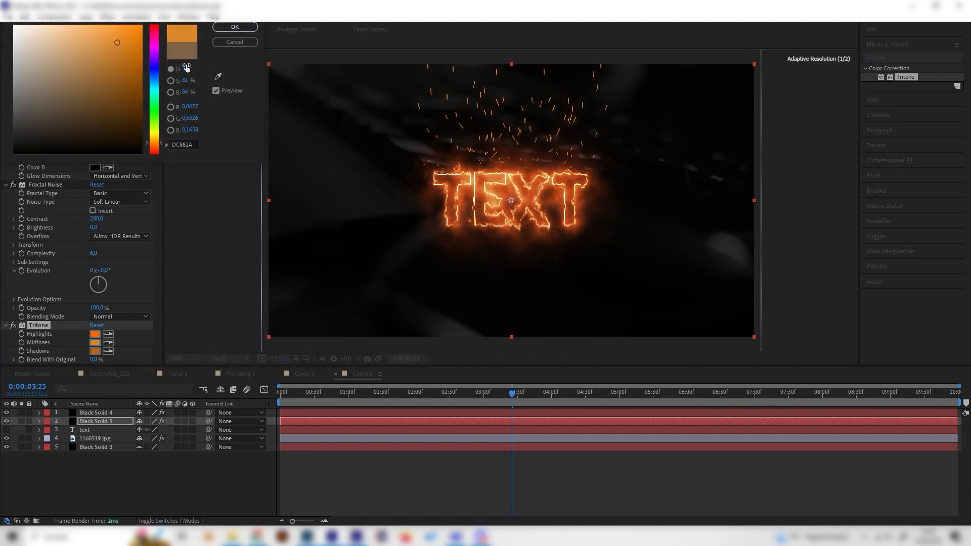
click(243, 29)
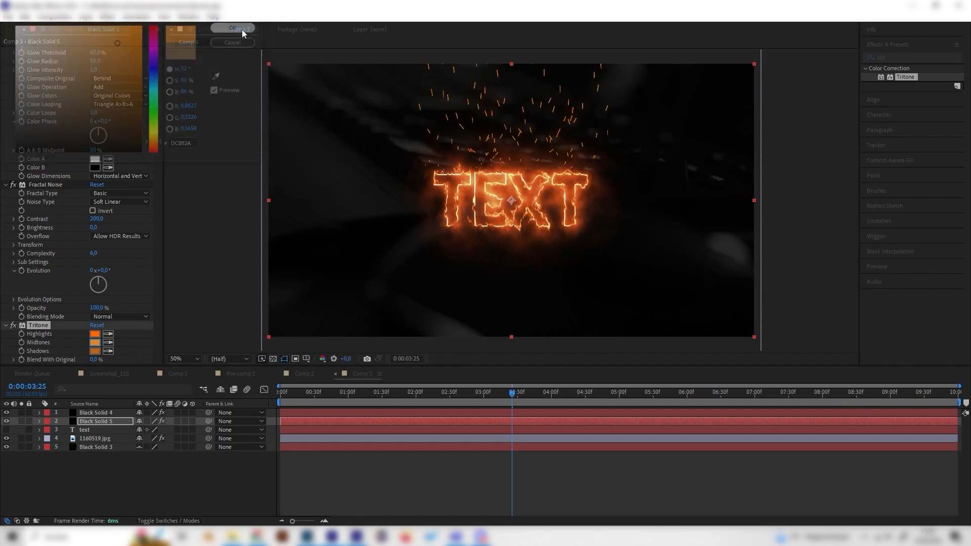
- Lighten the Tritone Highlights color to orange FE893B
click(95, 334)
click(103, 23)
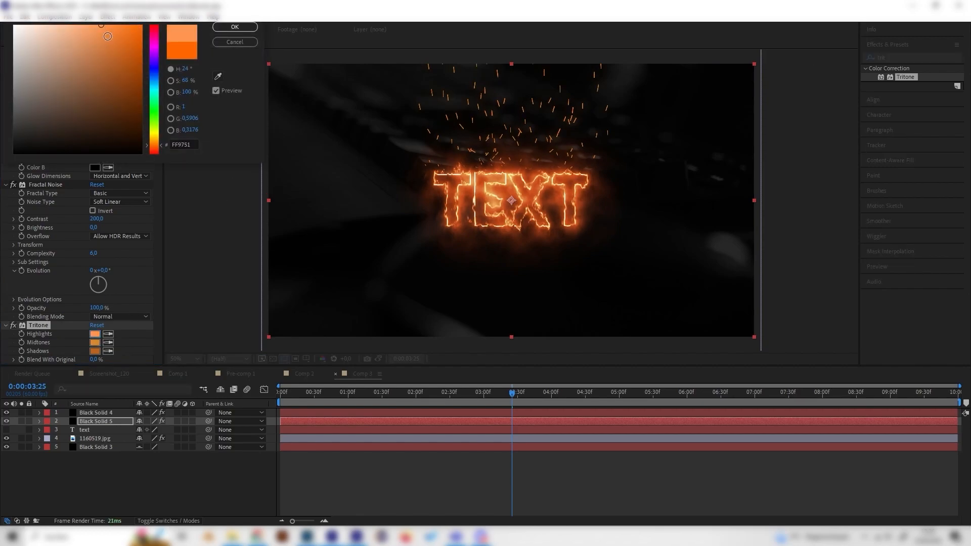
click(93, 25)
click(226, 27)
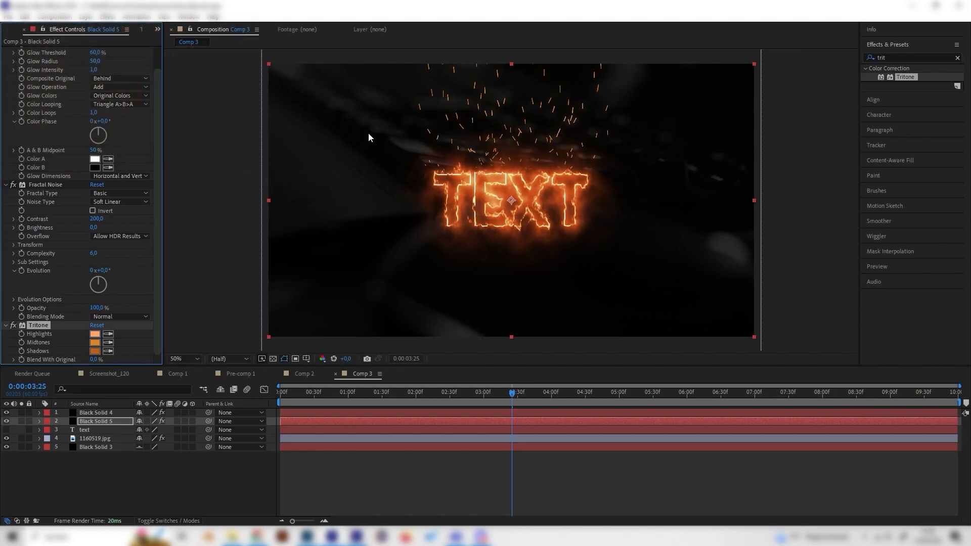
click(96, 335)
click(117, 23)
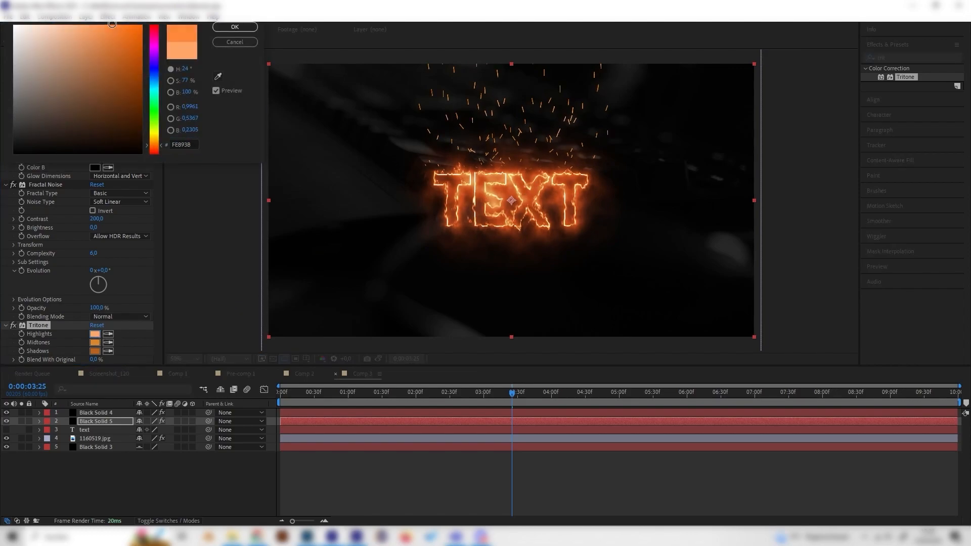
click(247, 30)
- Preview the recolored sparks by playing the early part of the composition, ending at 0:00:00:52
click(441, 395)
click(311, 392)
key(space)
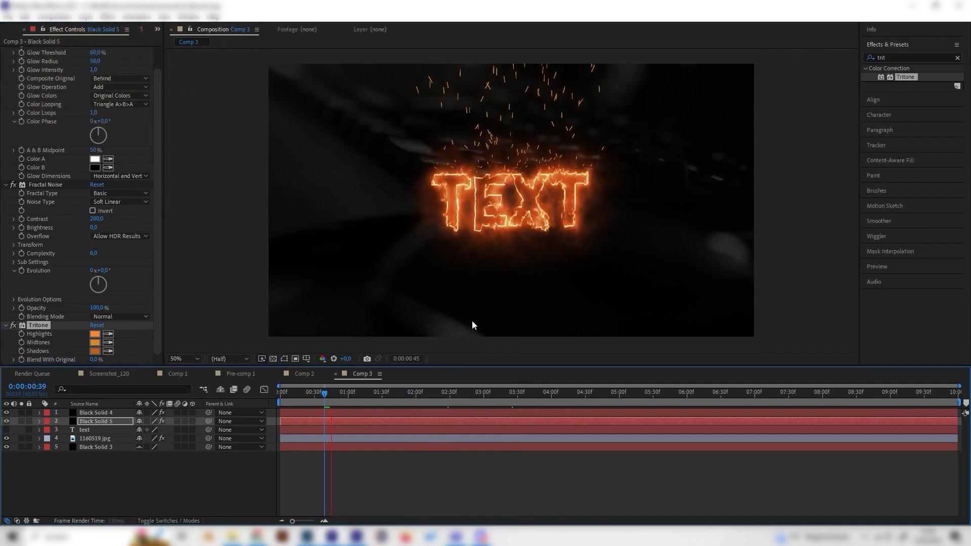
key(space)
- Reduce the particles' Max Opacity in CC Particle World to 50%
scroll(74, 158, up, 1)
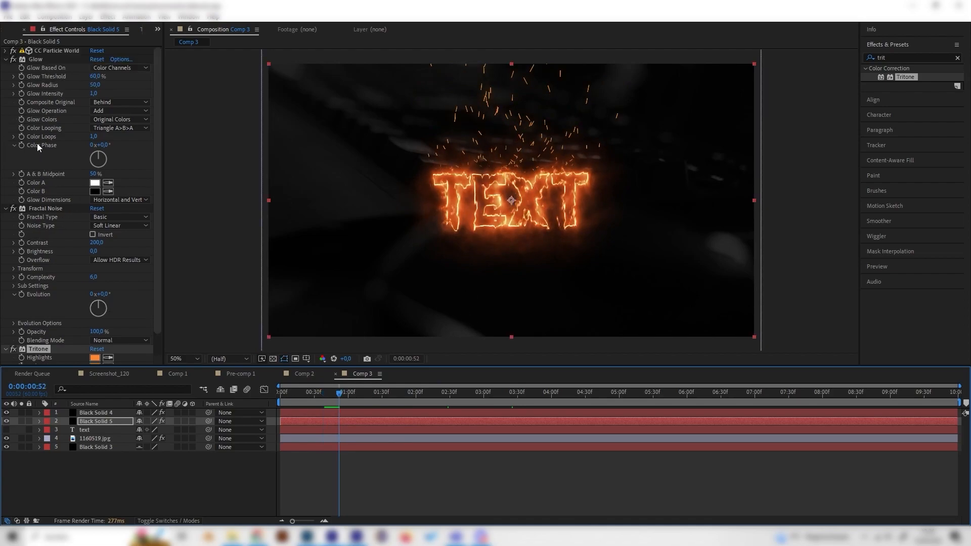
click(5, 51)
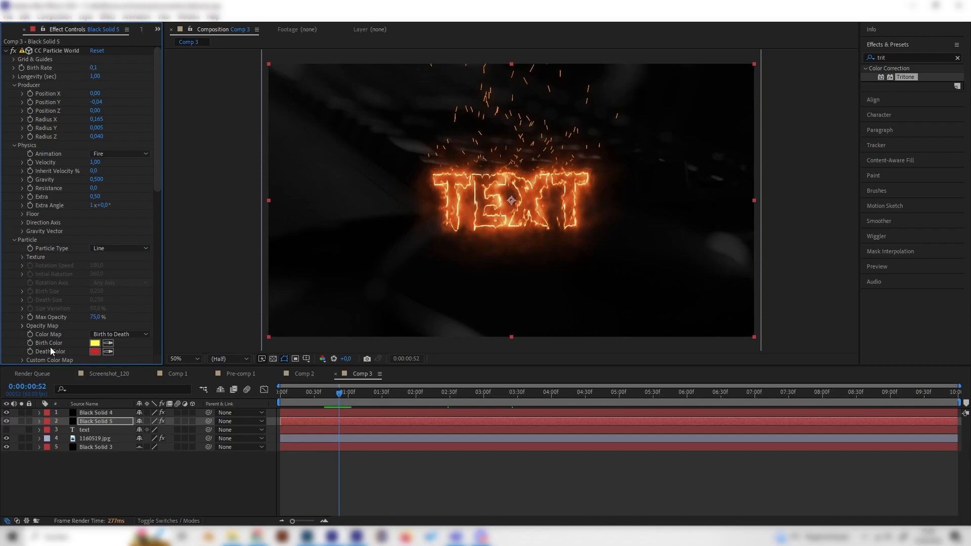
click(95, 317)
text(50)
key(Return)
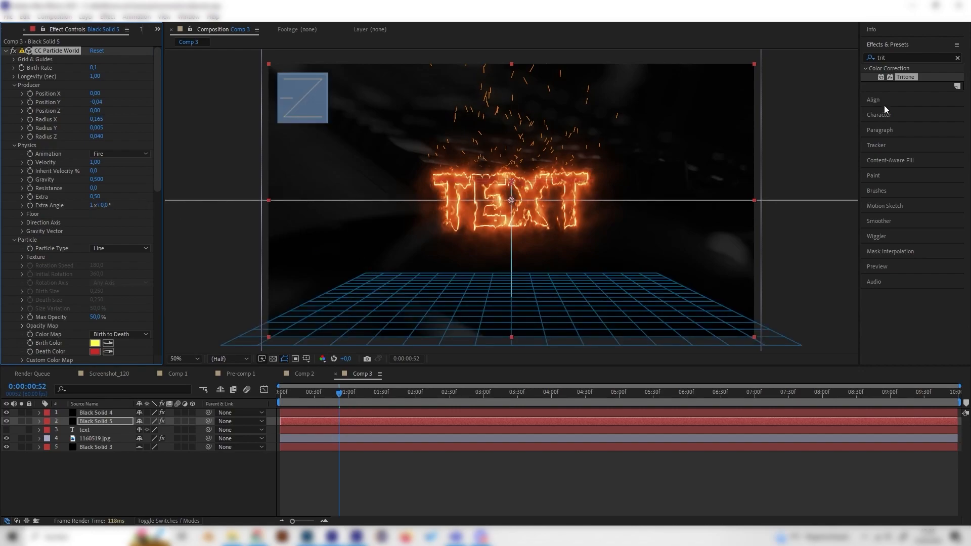
- Find the Gaussian Blur effect and add it below Tritone on the particle solid
drag(892, 58, 839, 62)
key(BackSpace)
text(blur)
scroll(930, 222, down, 5)
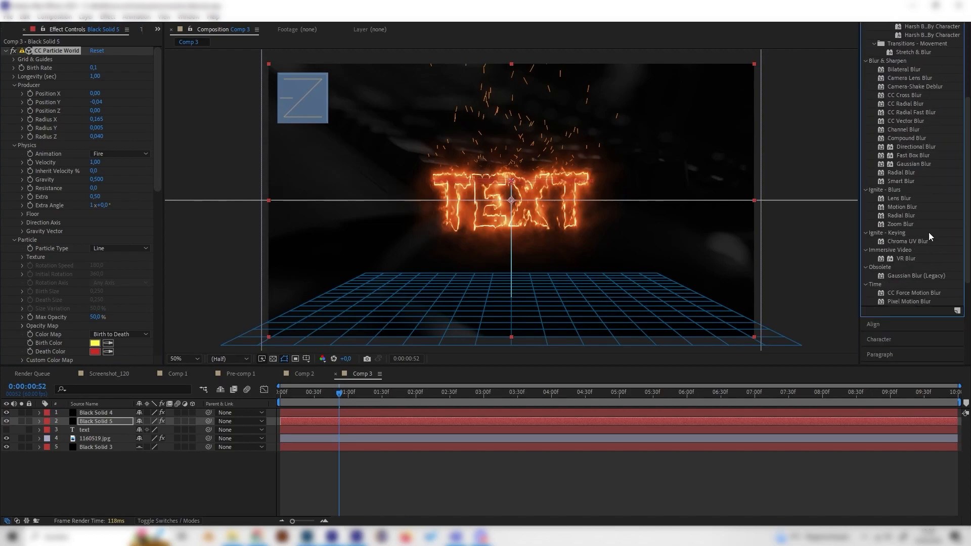
scroll(931, 151, up, 5)
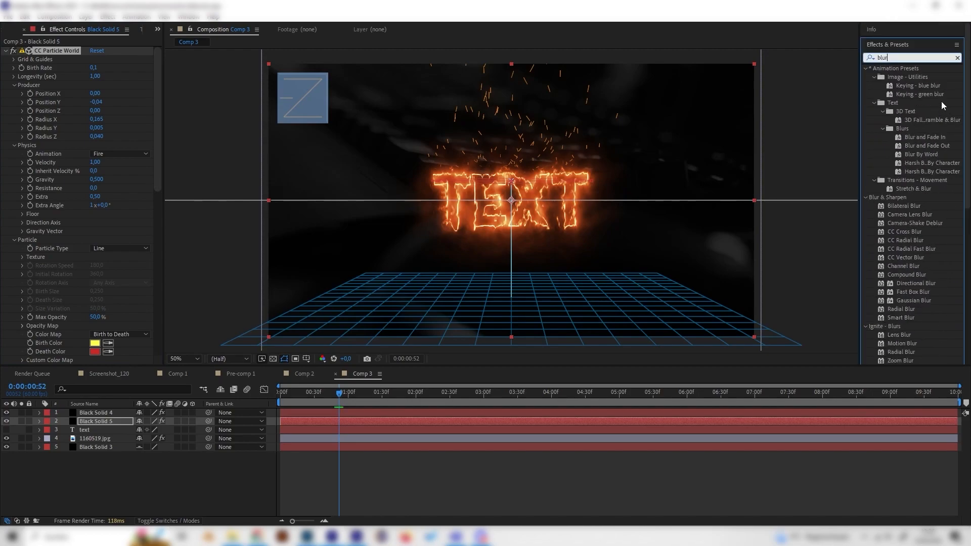
double_click(895, 56)
text(gau)
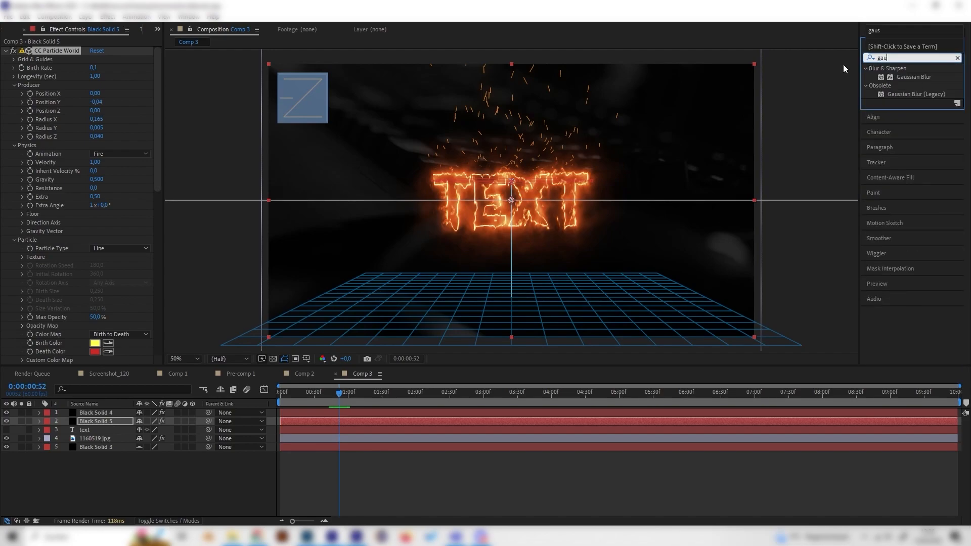
double_click(918, 76)
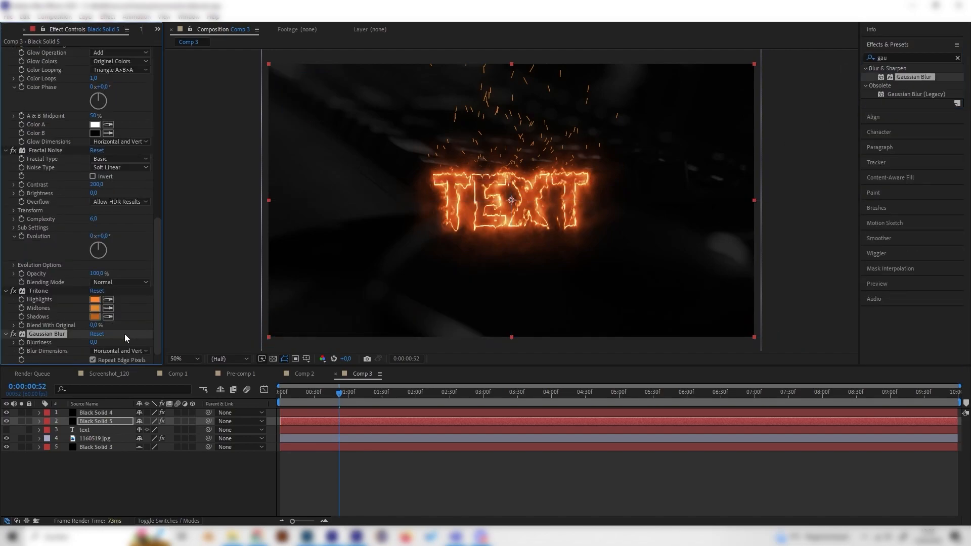
- Try several Gaussian Blur Blurriness values on the sparks and settle on 4
click(95, 343)
text(5)
key(Return)
click(93, 342)
text(3)
click(120, 344)
click(98, 343)
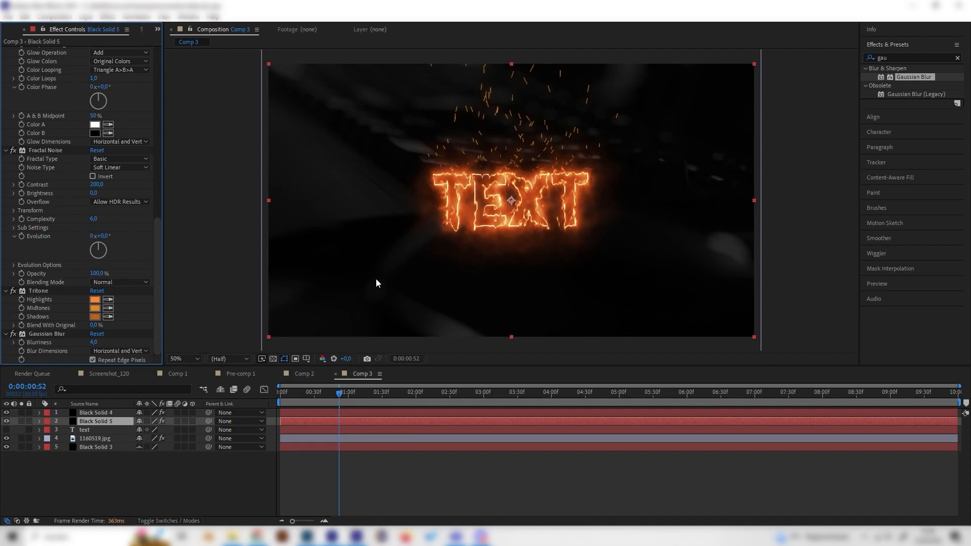
- Play the composition from the start to 0:00:01:02 to check the blurred sparks
drag(346, 398, 269, 411)
key(space)
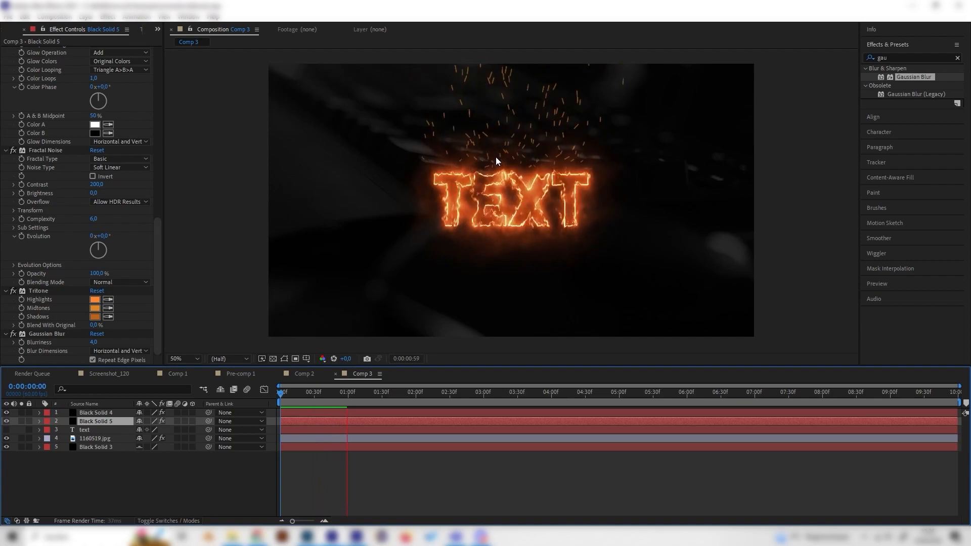
key(space)
- Try a CC Particle World Birth Rate of 0.005, return it to 0.1 and preview the sparks
scroll(127, 176, up, 3)
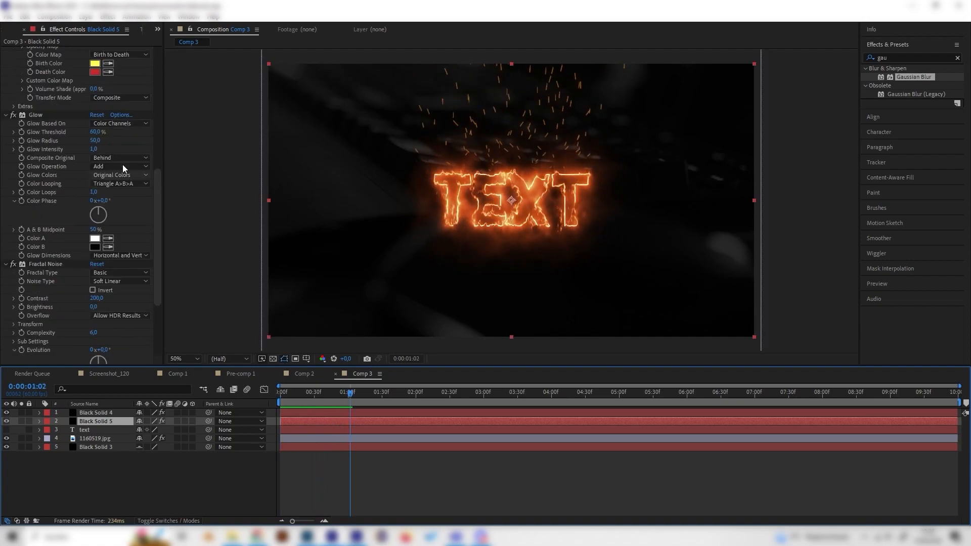
scroll(113, 96, up, 10)
click(96, 67)
text(0,005)
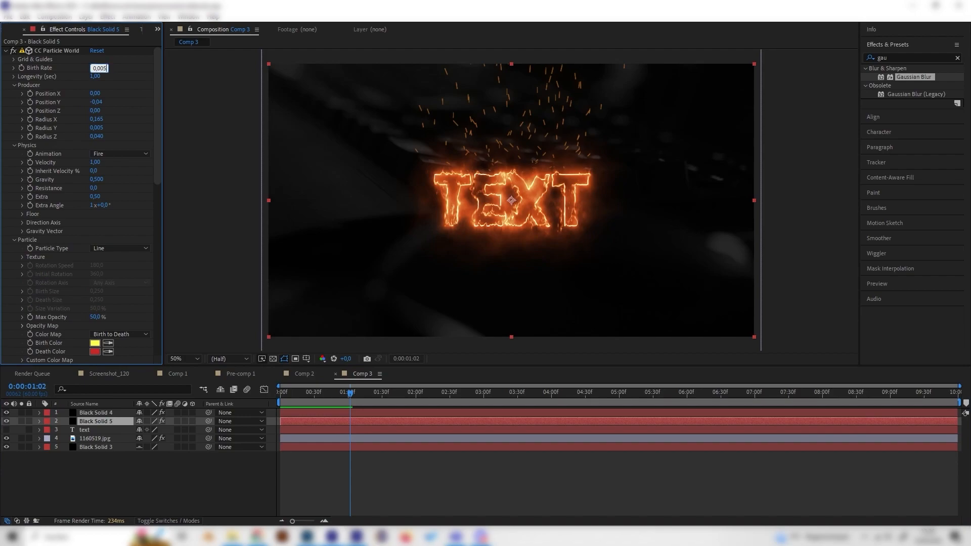
key(Return)
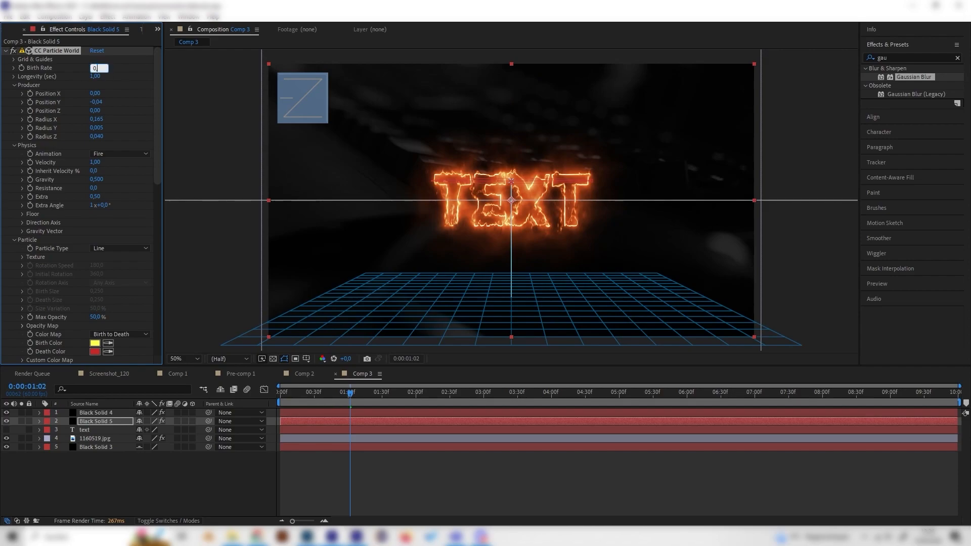
key(Return)
key(space)
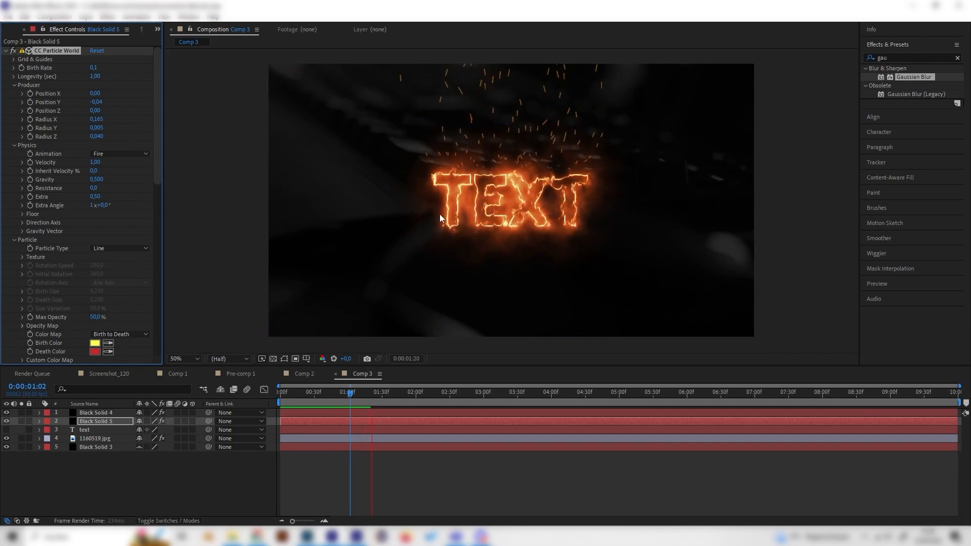
key(space)
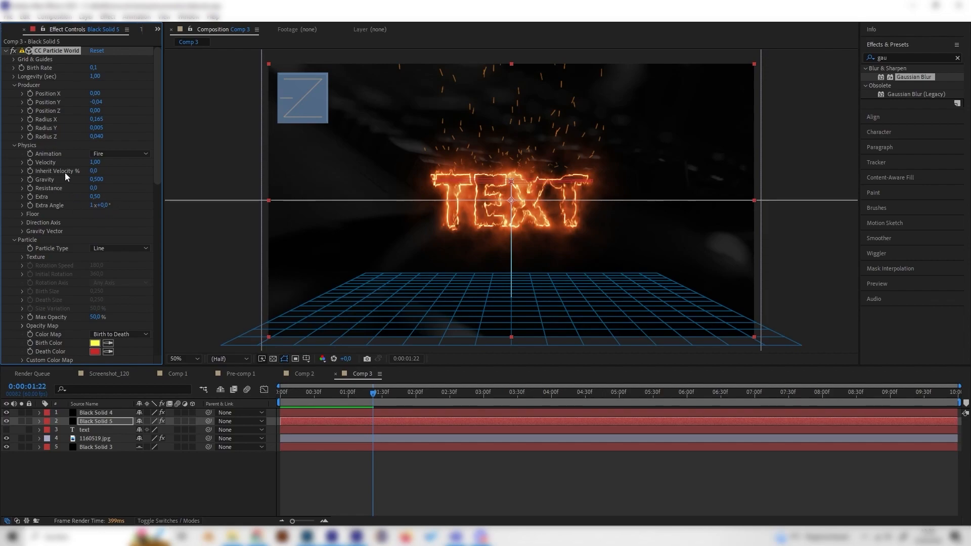
- Test a CC Particle World Gravity of 0.2 in a preview and return it to 0.5
scroll(36, 229, down, 1)
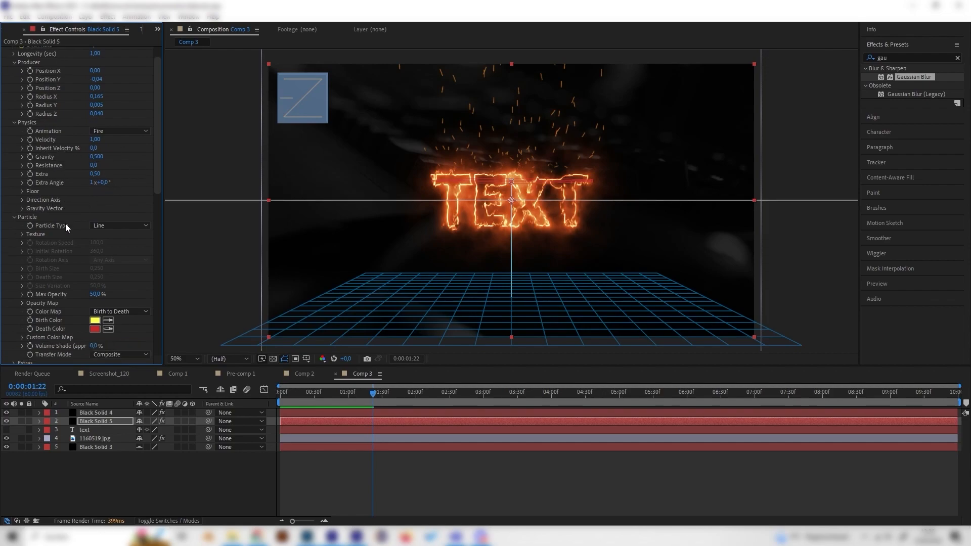
click(96, 156)
text(0,2)
key(Return)
key(space)
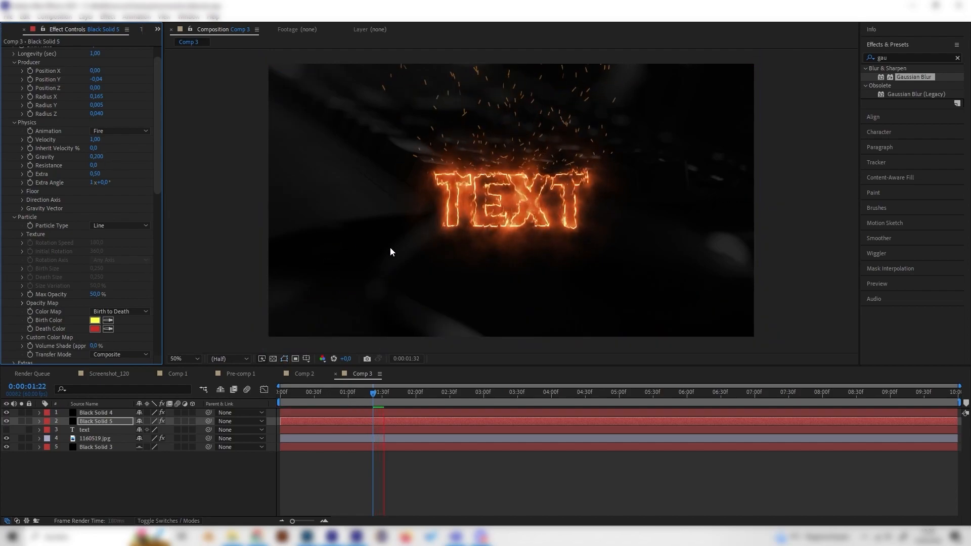
click(102, 156)
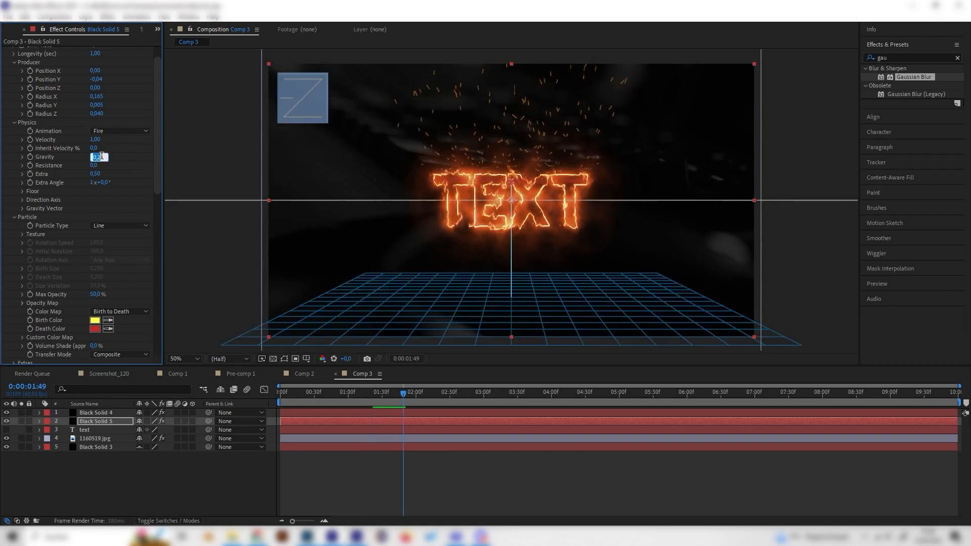
text(0,5)
key(Return)
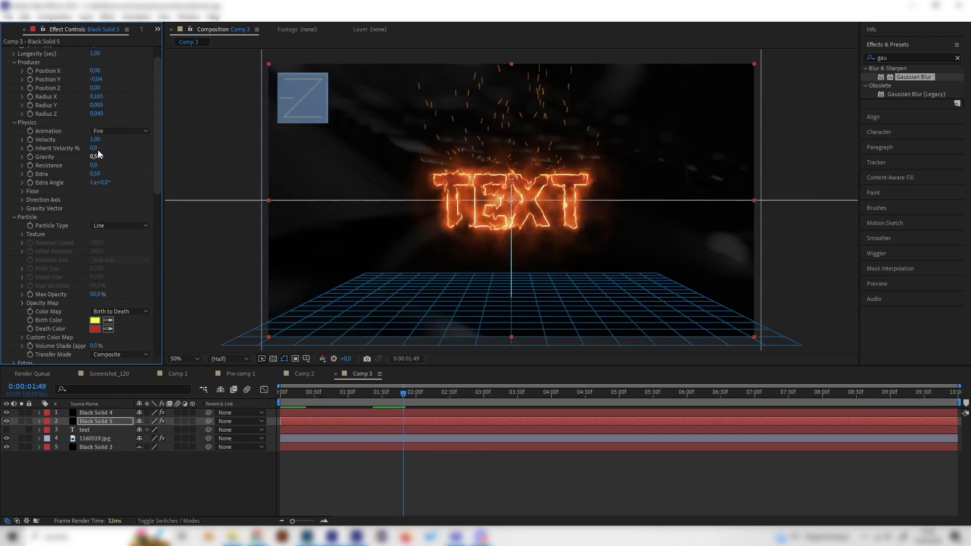
- Set Hold Particle Release to 55% in the Extras of CC Particle World and preview the sparks up to 0:00:02:32
scroll(101, 303, down, 1)
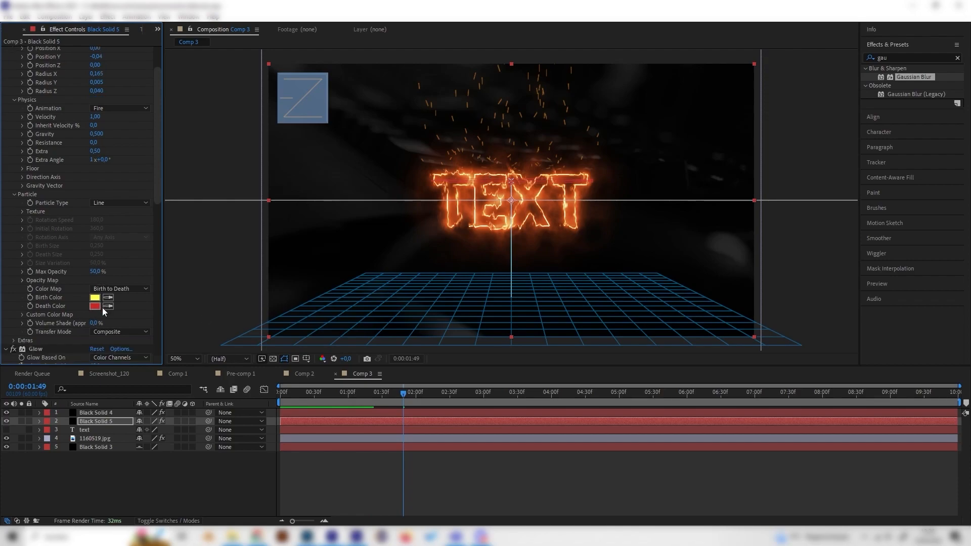
scroll(101, 302, down, 2)
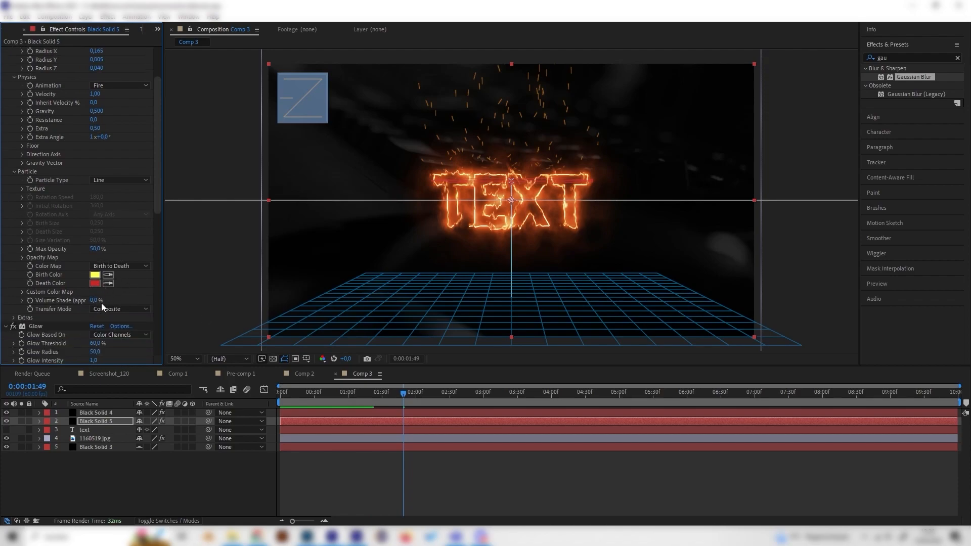
click(13, 295)
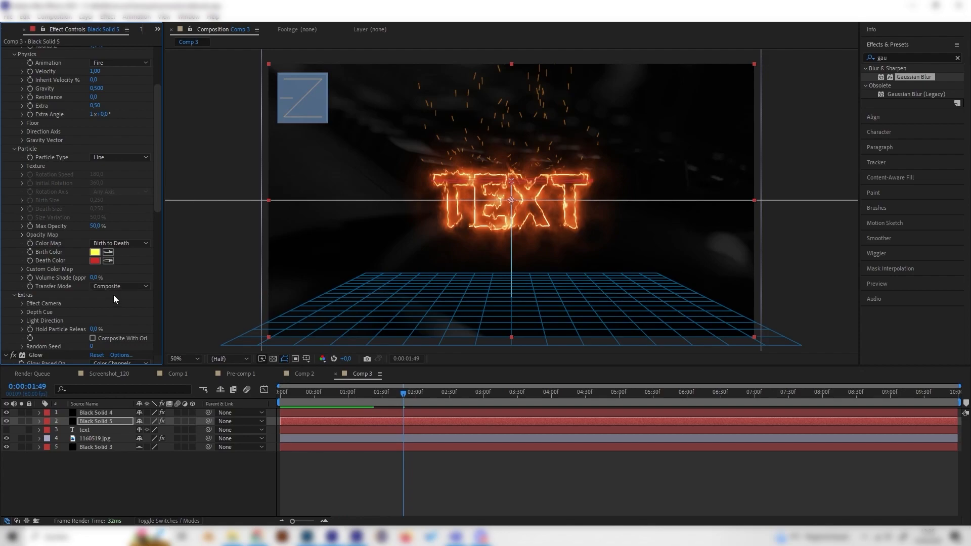
scroll(103, 313, down, 1)
drag(93, 306, 117, 305)
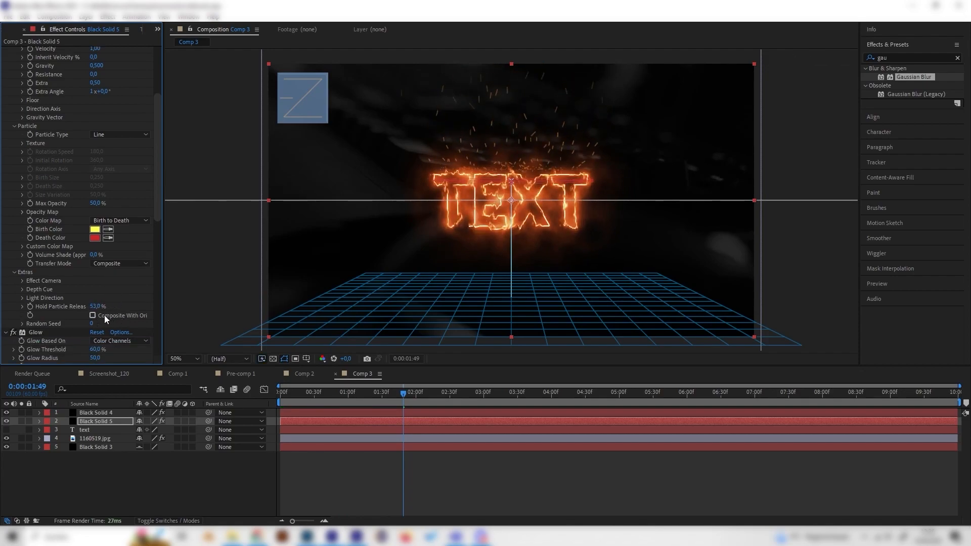
click(95, 305)
key(Return)
click(95, 306)
key(space)
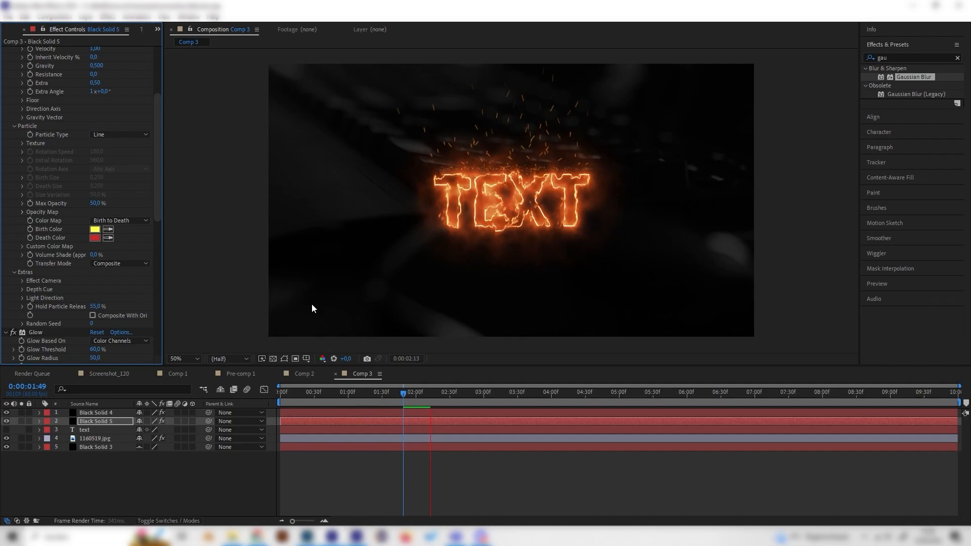
key(space)
- Inspect where the sparks start on the text, set the CC Particle World producer's Position Y to -0.02 and preview the animation
scroll(526, 176, up, 1)
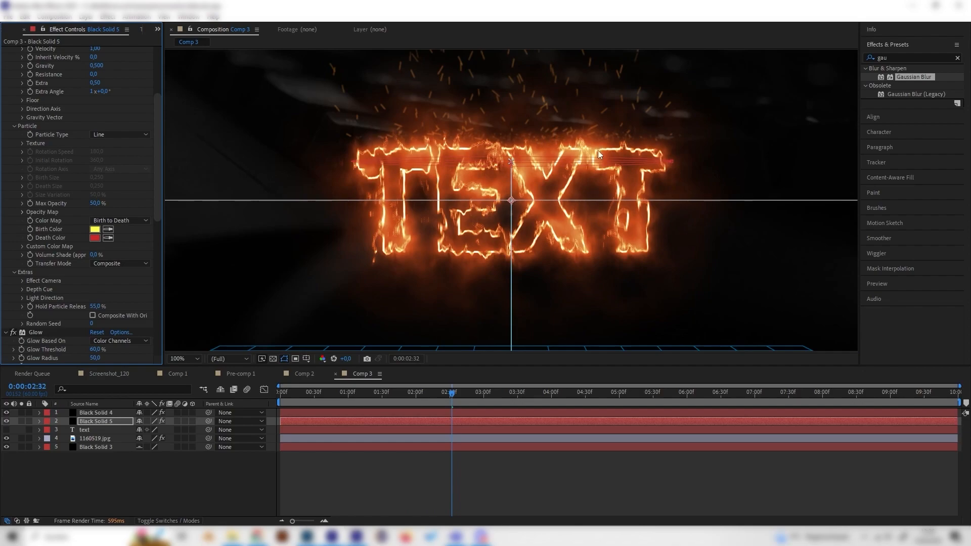
scroll(83, 134, up, 4)
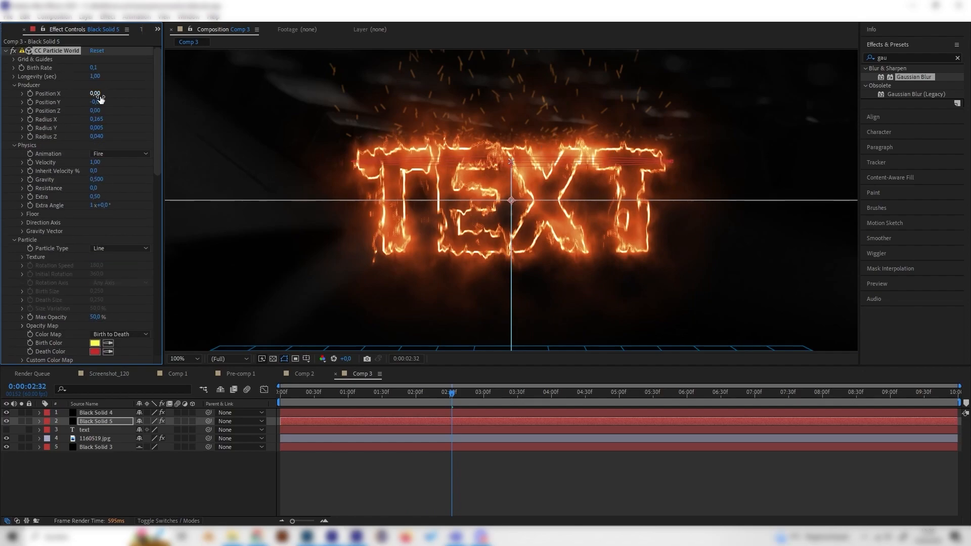
drag(97, 104, 96, 102)
scroll(338, 152, down, 1)
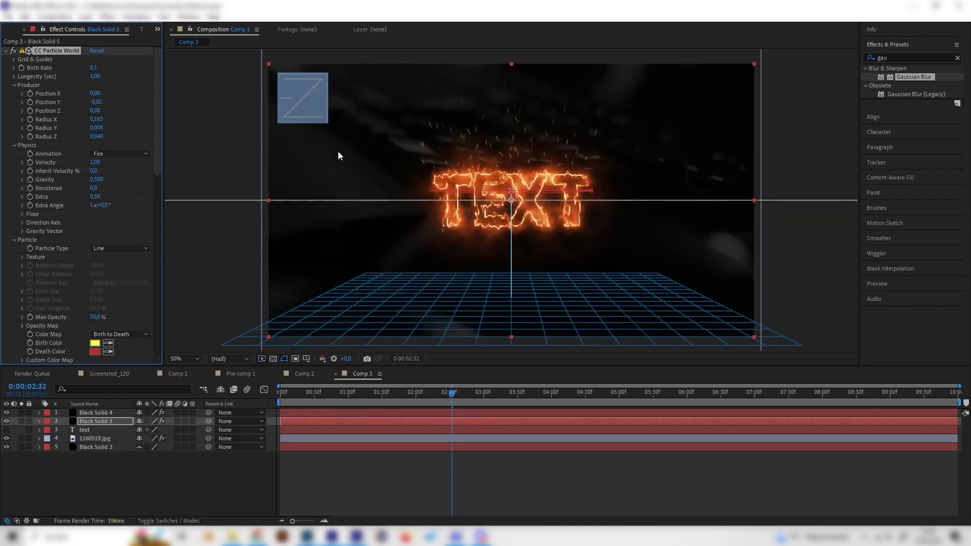
key(space)
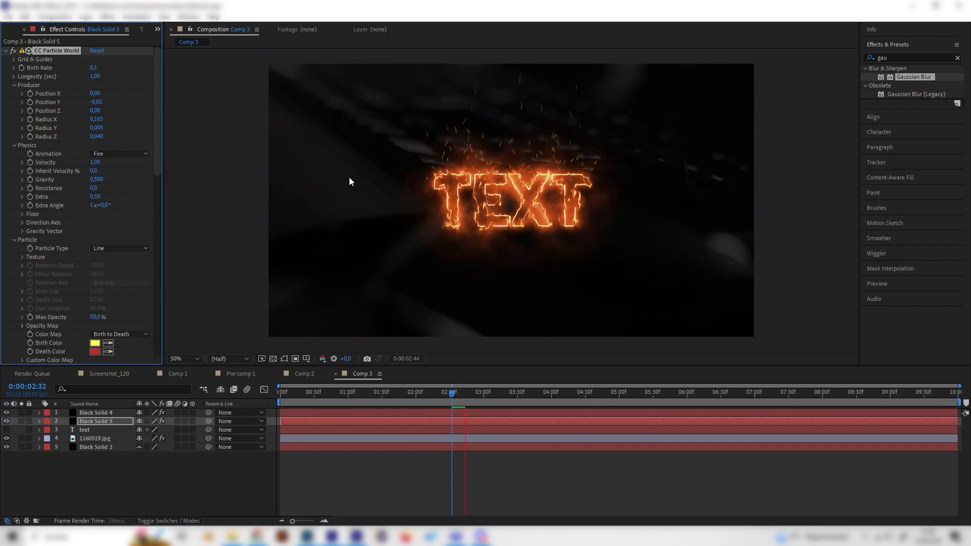